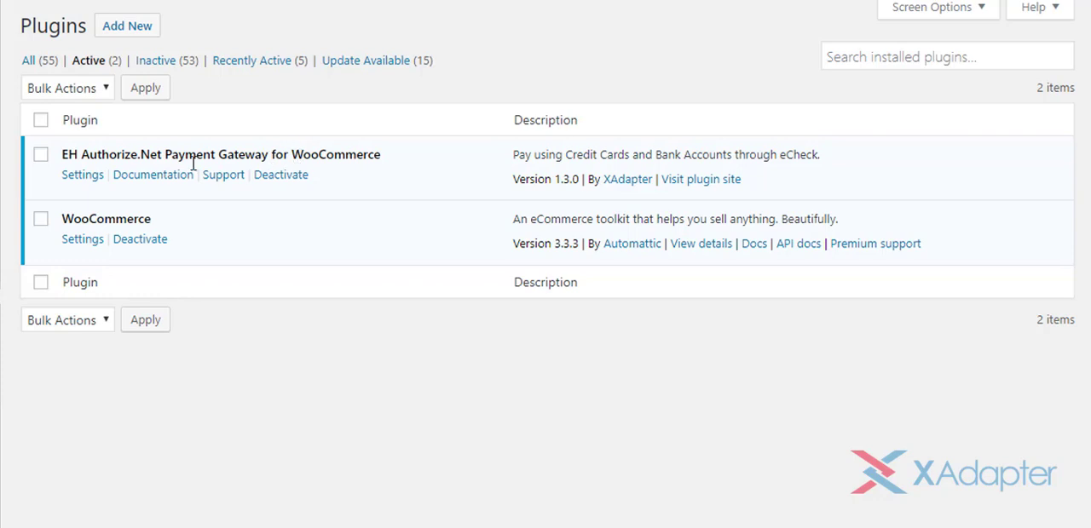
# Open the EH Authorize.Net Payment Gateway plugin's settings and enable Authorize.Net Card and Authorize.Net Overview
pyautogui.click(85, 179)
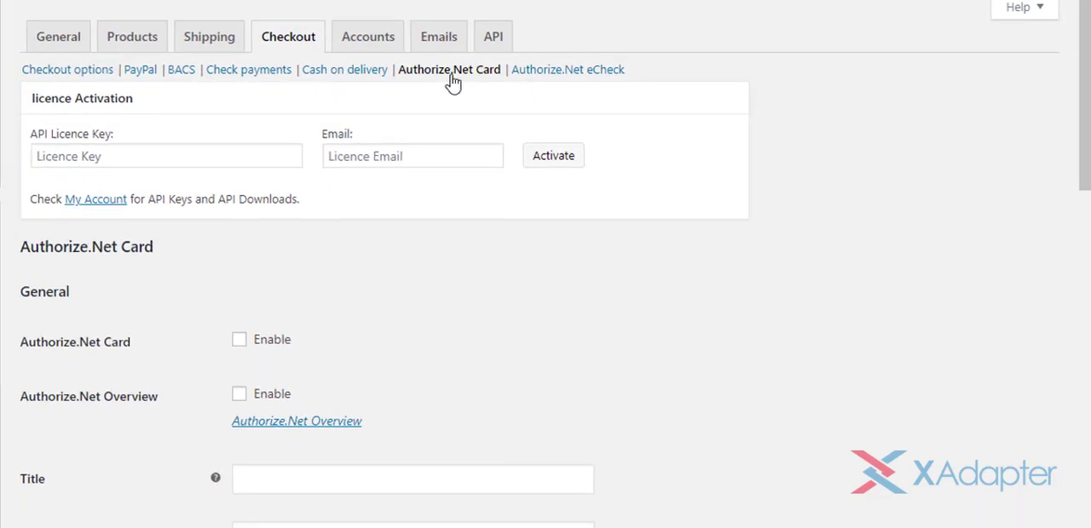
pyautogui.moveTo(1085, 106); pyautogui.dragTo(1085, 188)
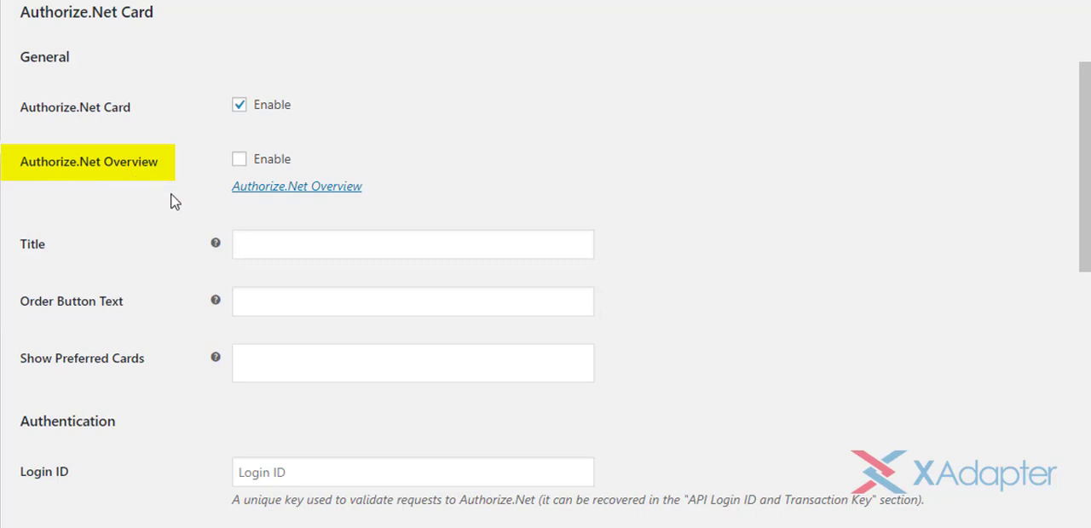
pyautogui.click(304, 199)
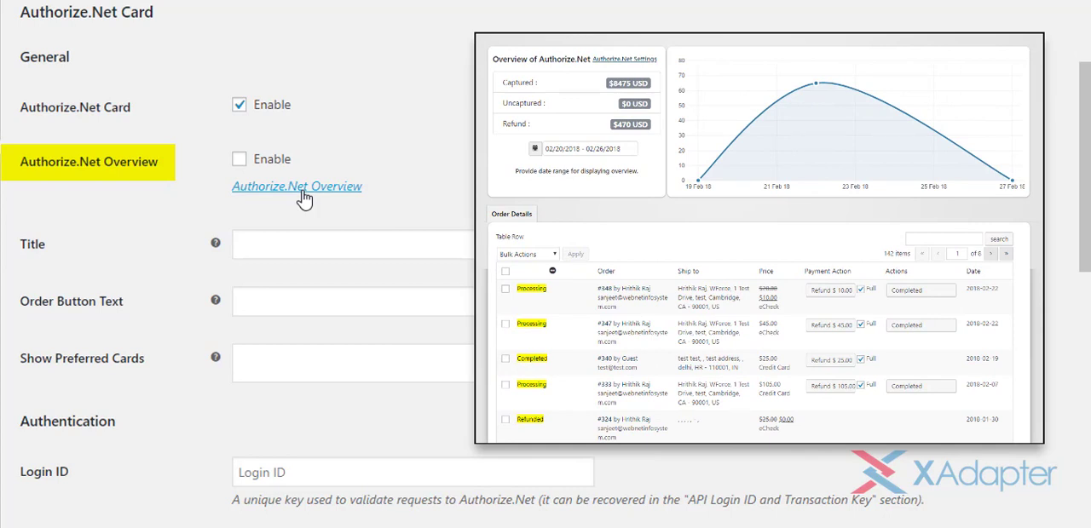
pyautogui.click(238, 161)
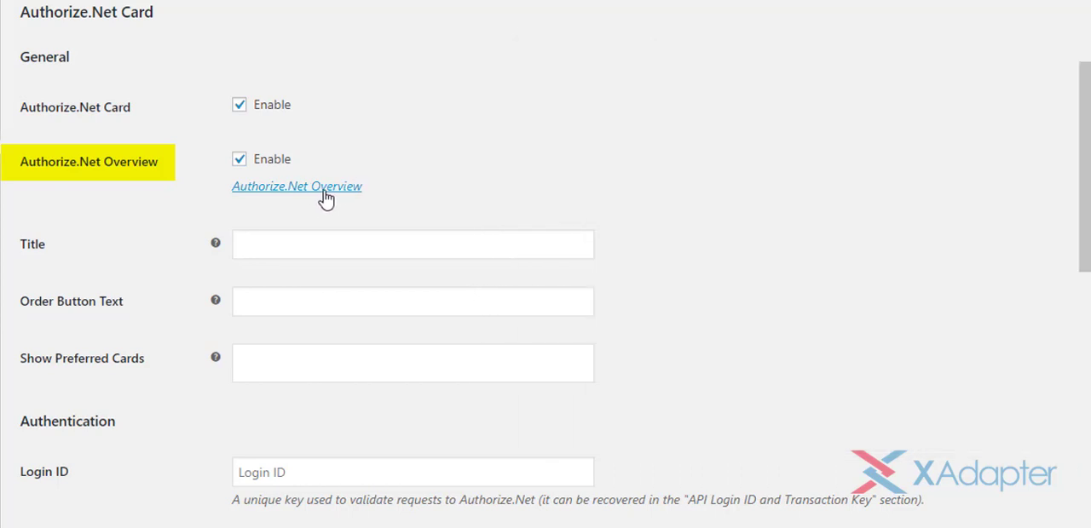
# Set the card method's title to "Authorize.net Card" and its order button text to "Pay using Authorize.Net"
pyautogui.click(419, 243)
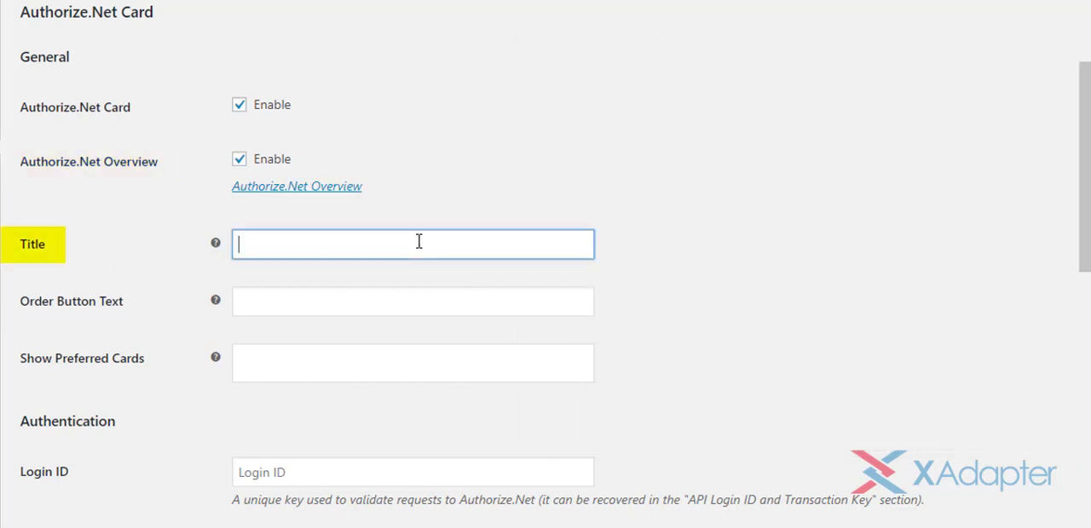
pyautogui.write('Authorize.net Card')
pyautogui.click(451, 309)
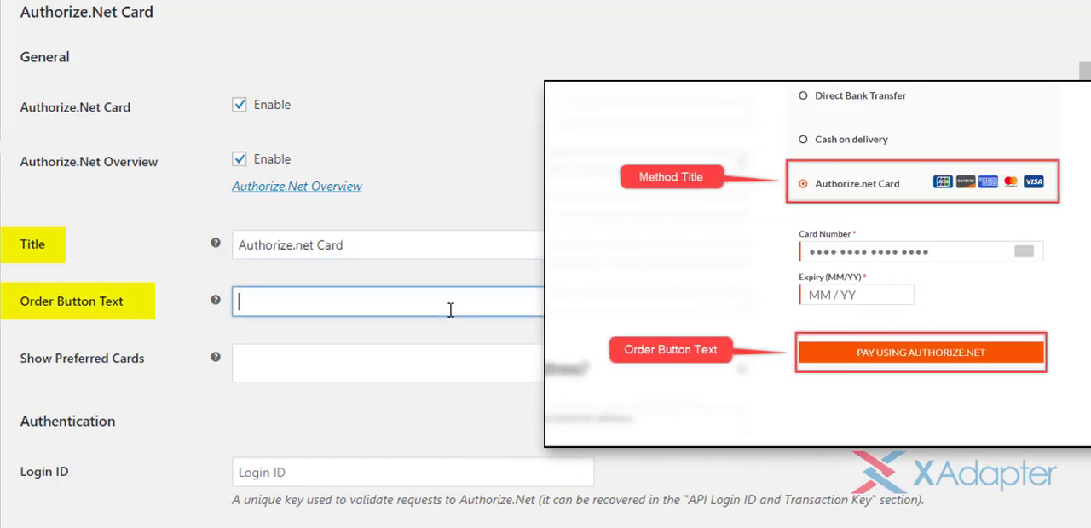
pyautogui.write('Pay using Authorize.Net')
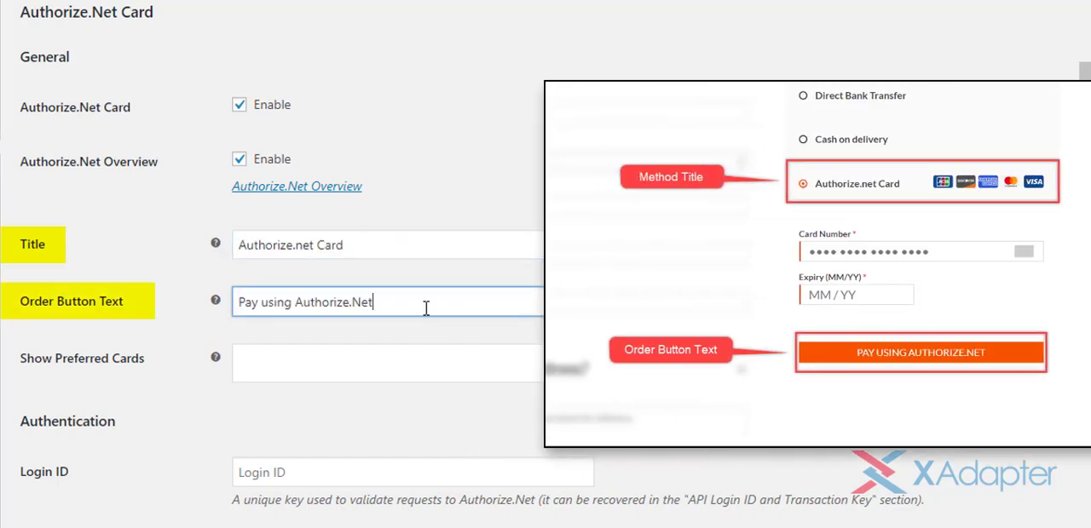
# Add MasterCard, Visa, American Express, JCB and Discover to the preferred cards shown at checkout
pyautogui.scroll(-2, 630, 311)
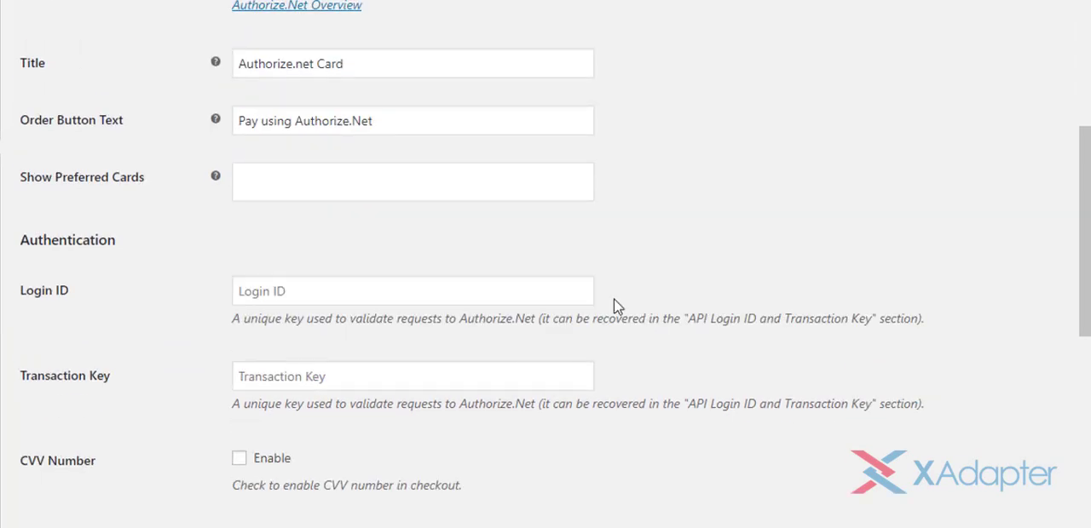
pyautogui.click(392, 183)
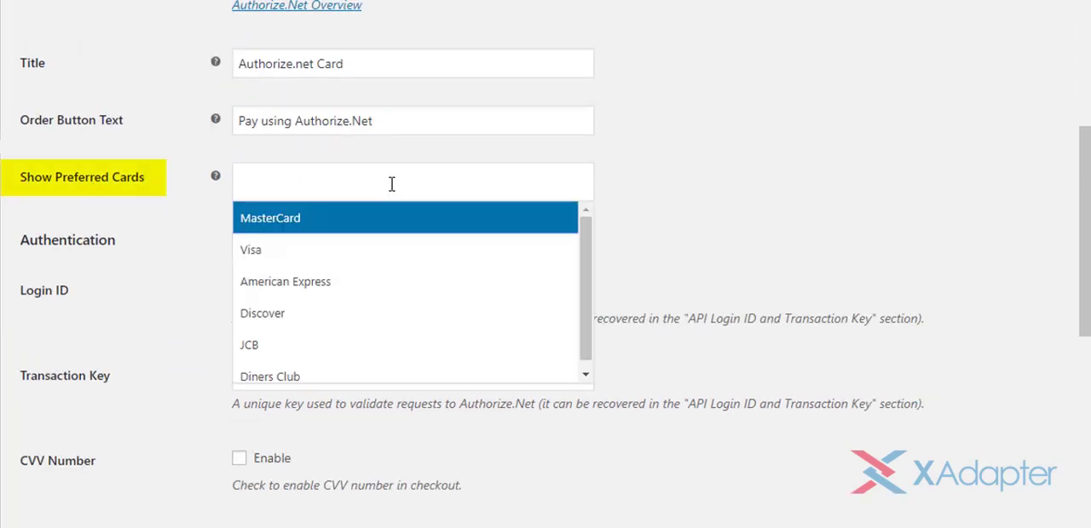
pyautogui.click(410, 223)
pyautogui.click(426, 185)
pyautogui.click(401, 256)
pyautogui.click(426, 189)
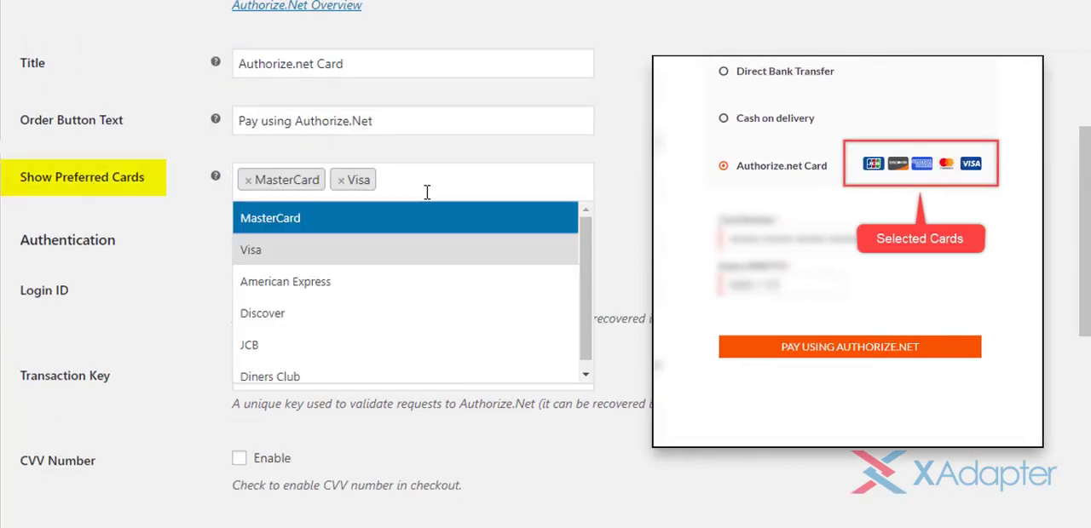
pyautogui.click(408, 278)
pyautogui.click(435, 200)
pyautogui.click(353, 368)
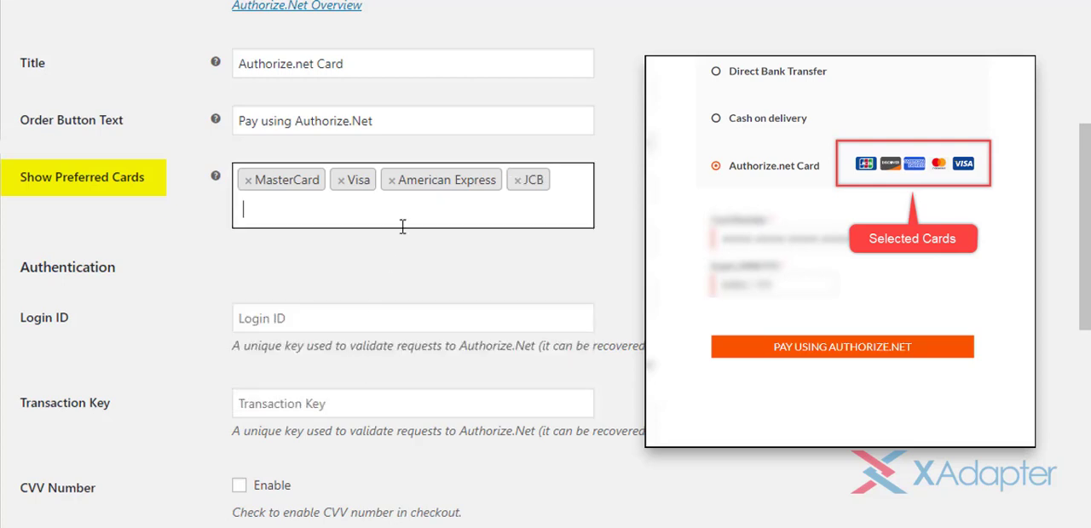
pyautogui.click(403, 223)
pyautogui.click(393, 340)
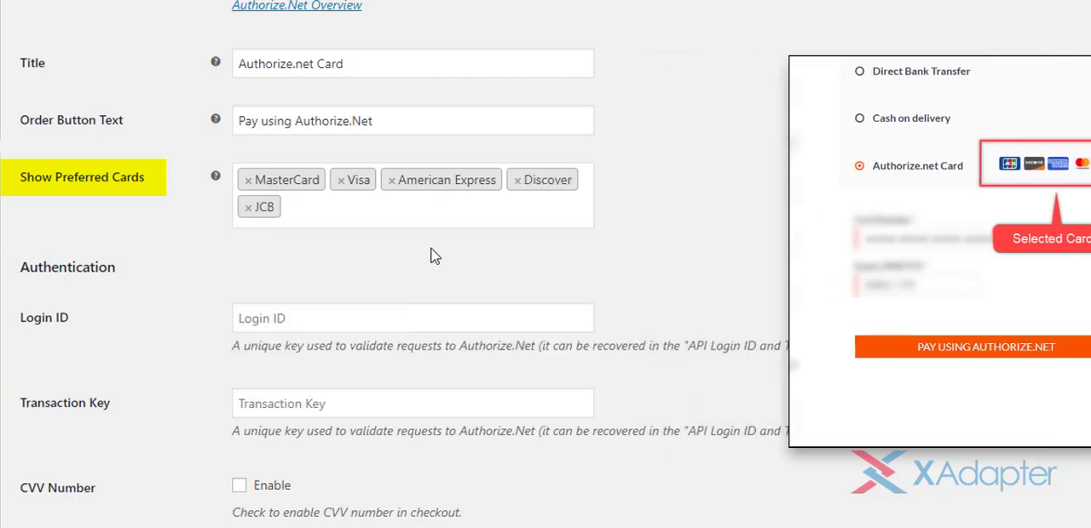
# Fill in the API login ID and transaction key for authentication, and enable the CVV number at checkout
pyautogui.scroll(-2, 712, 260)
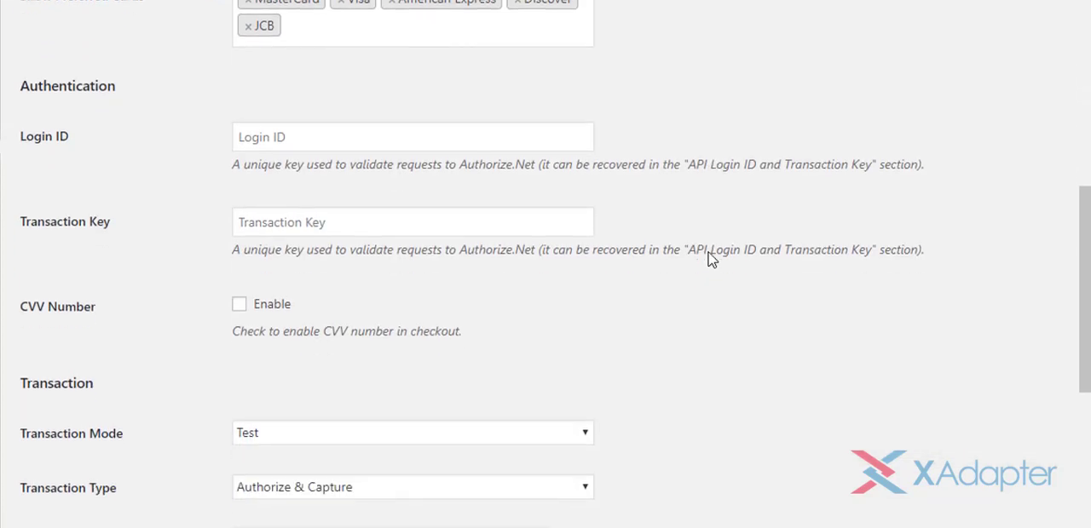
pyautogui.click(433, 145)
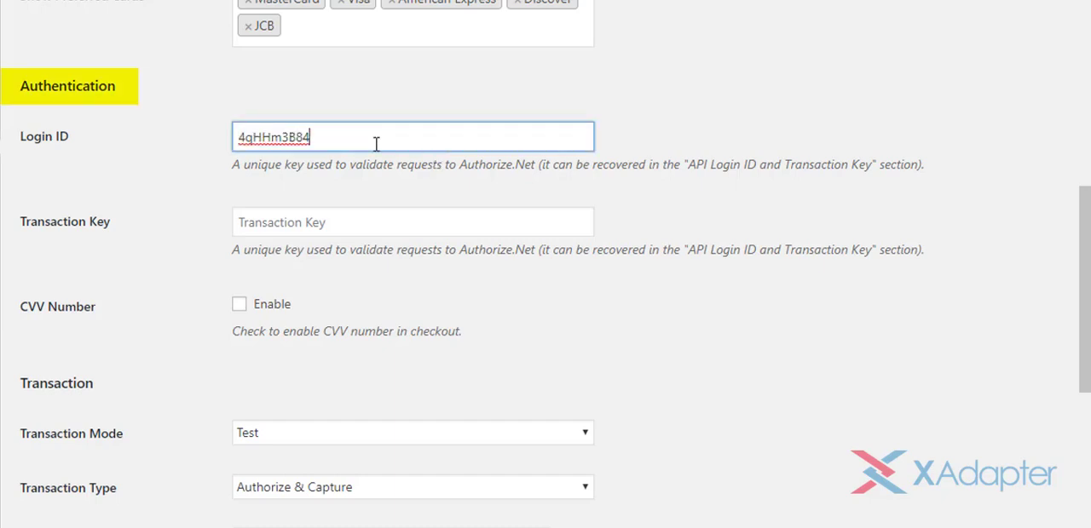
pyautogui.click(339, 217)
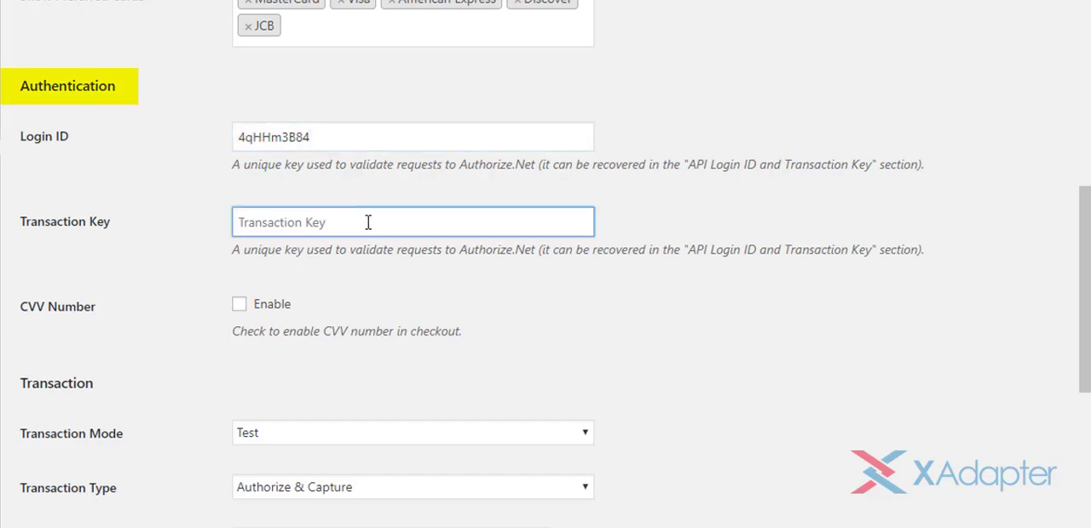
pyautogui.hotkey('ctrl', 'v')
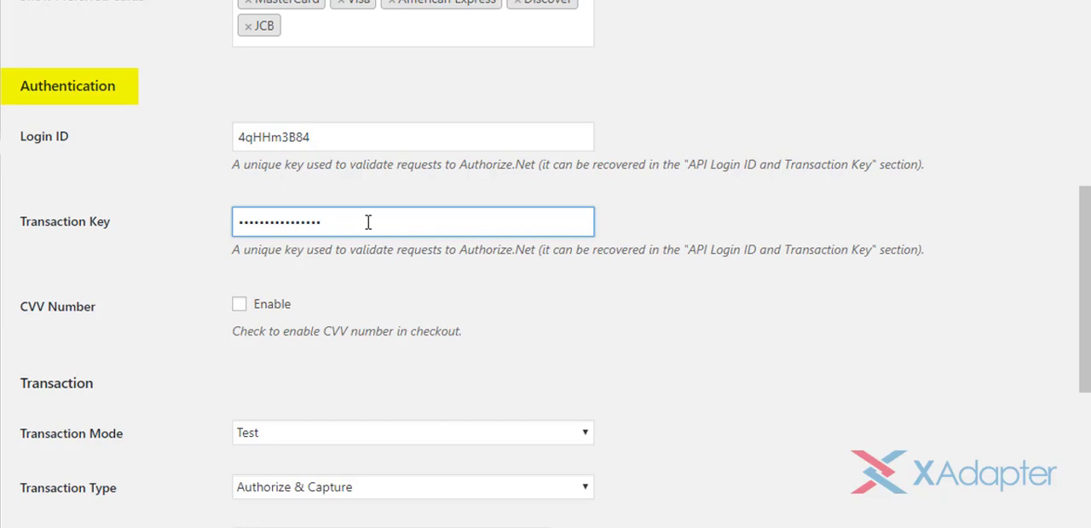
pyautogui.click(665, 223)
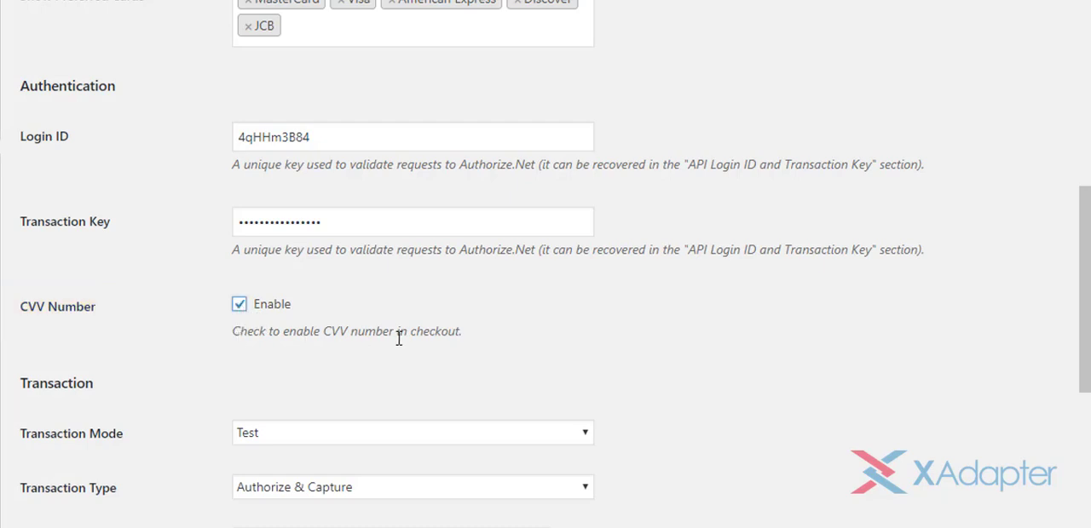
# Set the card transaction mode to Test and the transaction type to Authorize & Capture
pyautogui.scroll(-4, 719, 367)
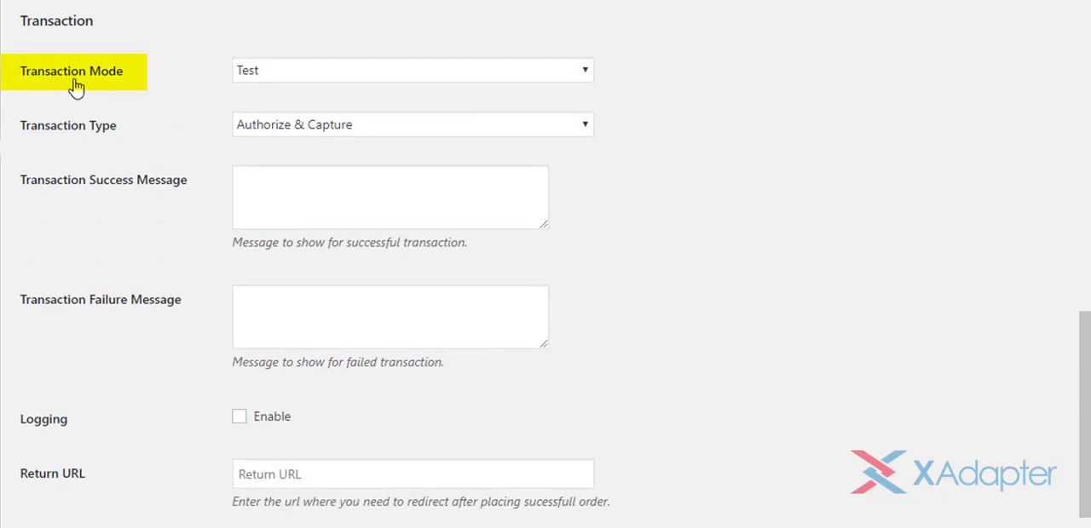
pyautogui.click(412, 70)
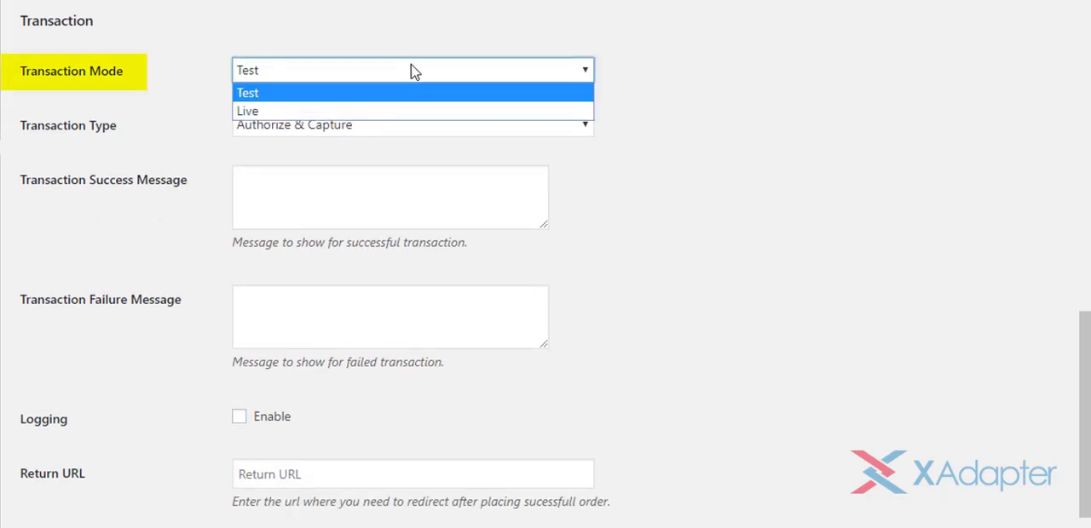
pyautogui.click(267, 96)
pyautogui.click(370, 71)
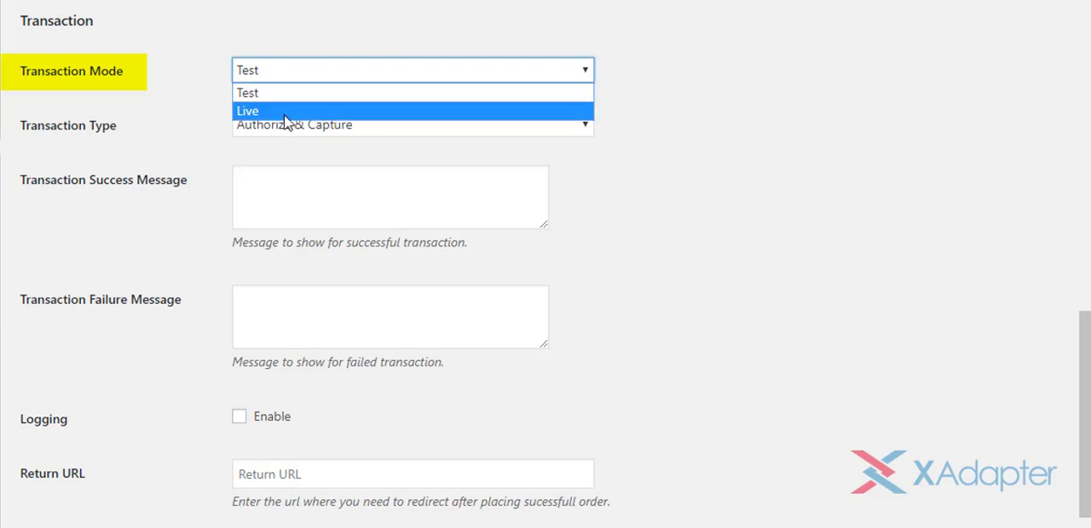
pyautogui.click(298, 72)
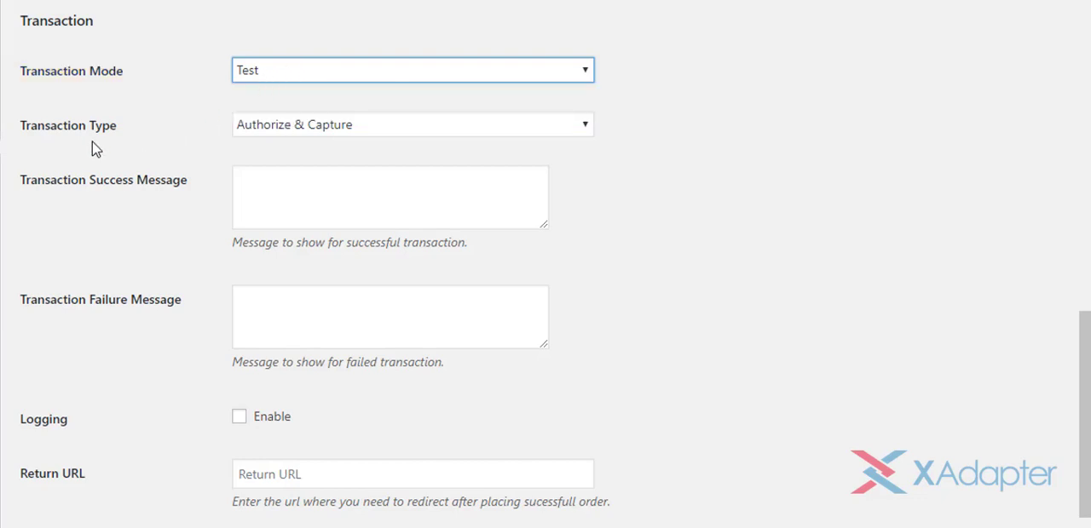
pyautogui.click(424, 127)
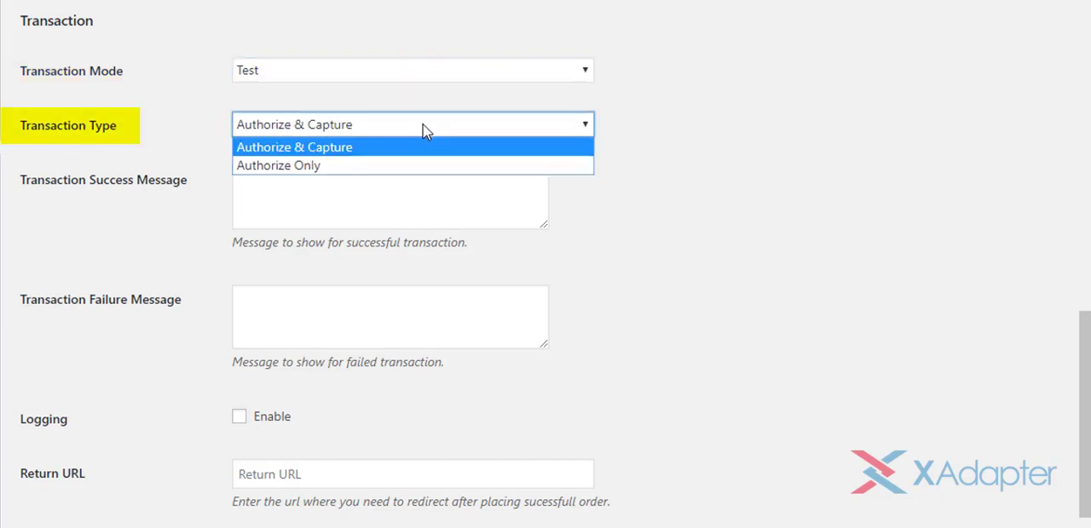
pyautogui.click(358, 150)
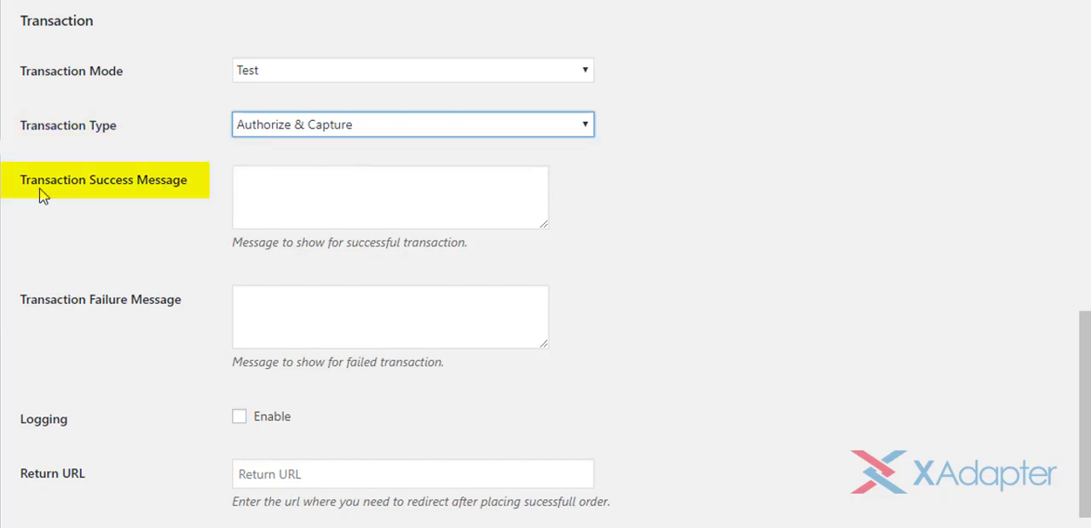
# Set the transaction success message to "Payment processed successfully" and the failure message to "Payment has been declined."
pyautogui.click(419, 180)
pyautogui.write('Payment processed successfully')
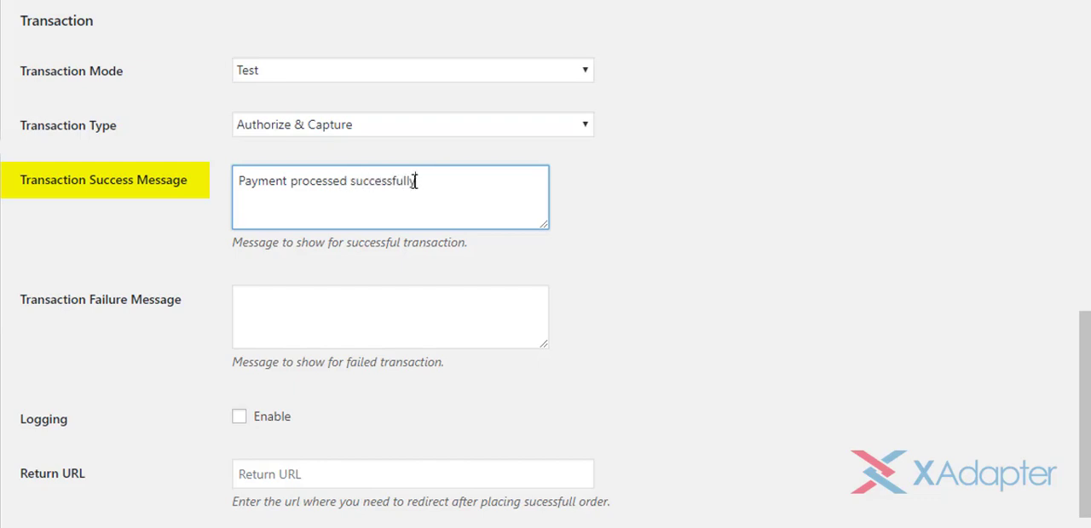
pyautogui.click(427, 312)
pyautogui.write('Payment has been declined.')
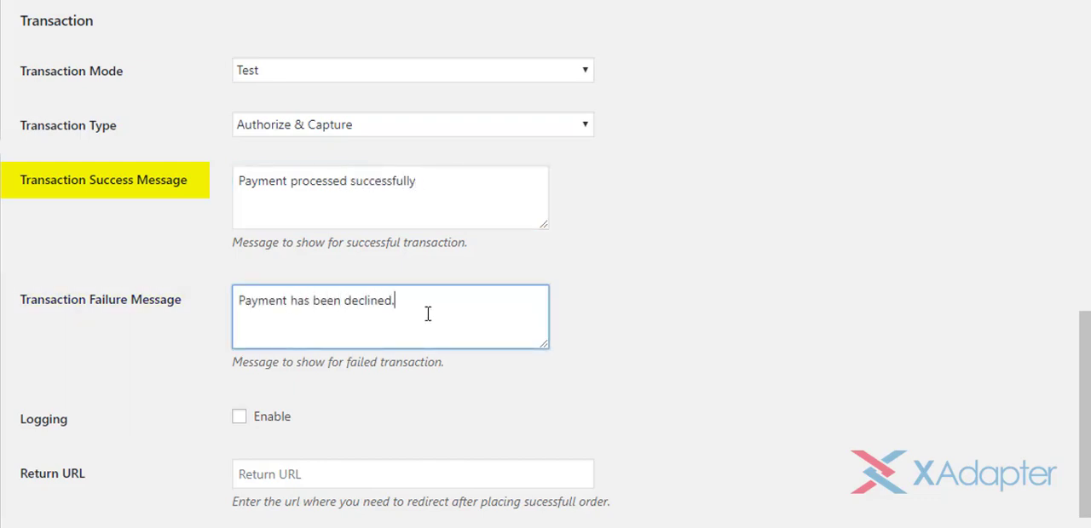
pyautogui.click(596, 361)
# Leave Logging disabled and the Return URL blank, and save the Authorize.Net Card settings
pyautogui.scroll(-1, 596, 360)
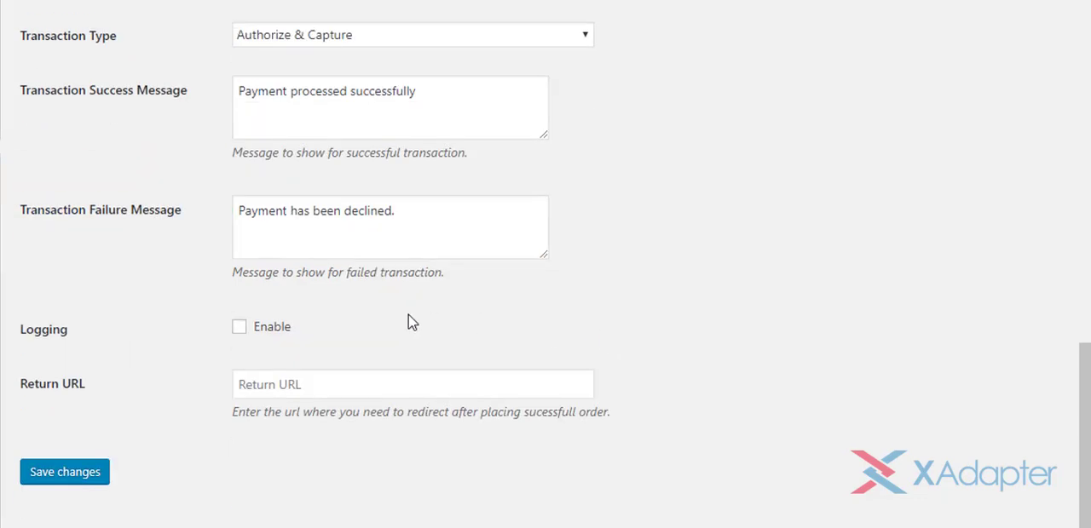
pyautogui.click(241, 331)
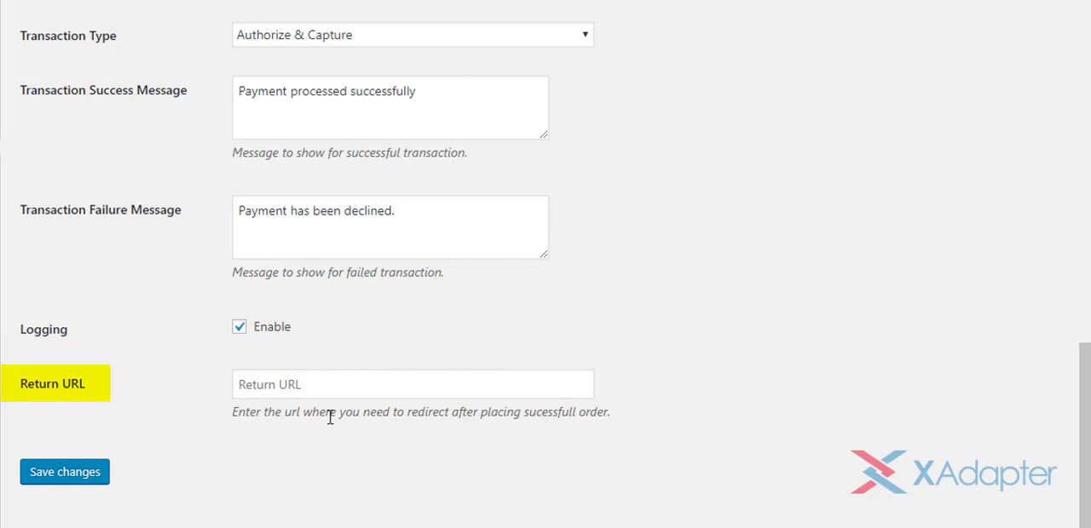
pyautogui.click(459, 385)
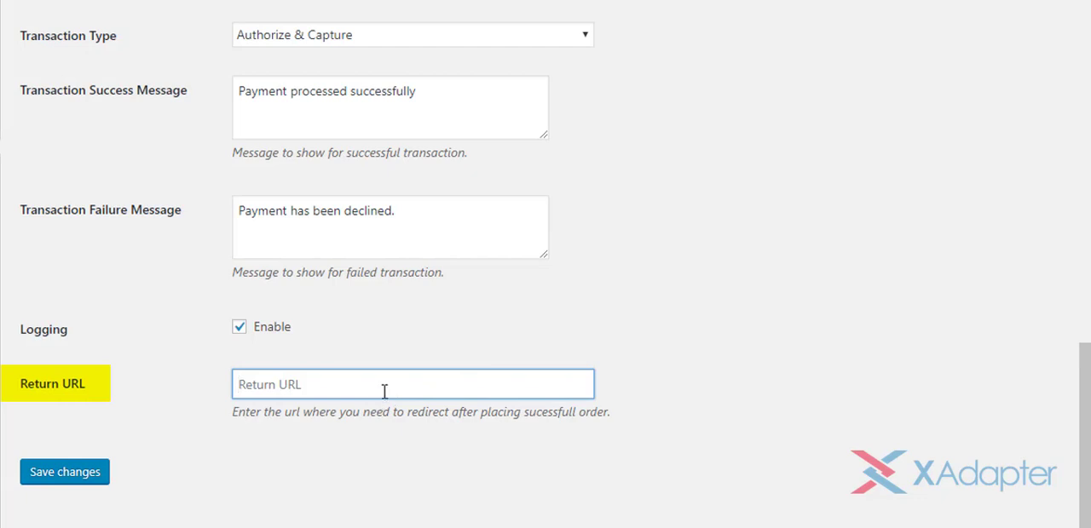
pyautogui.click(240, 329)
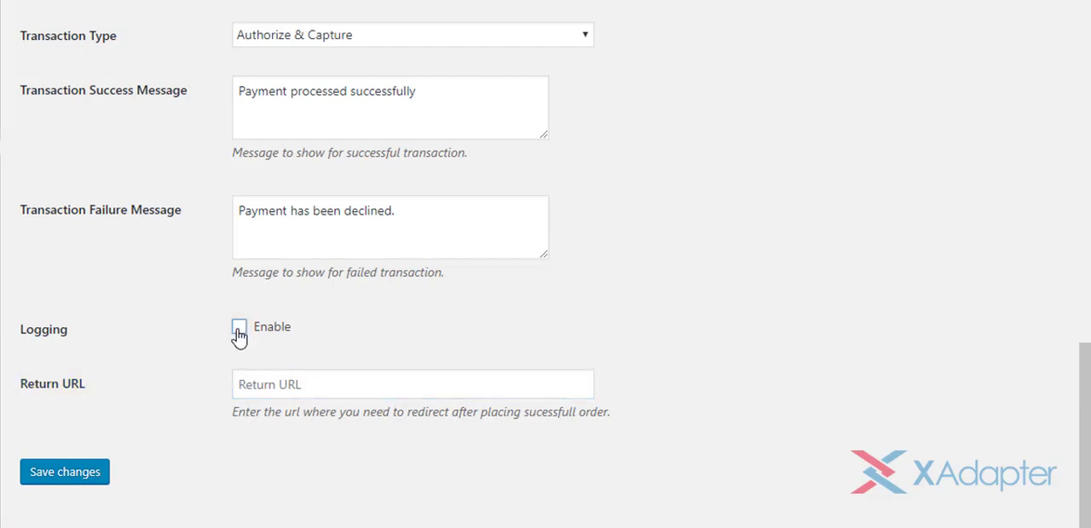
pyautogui.click(90, 474)
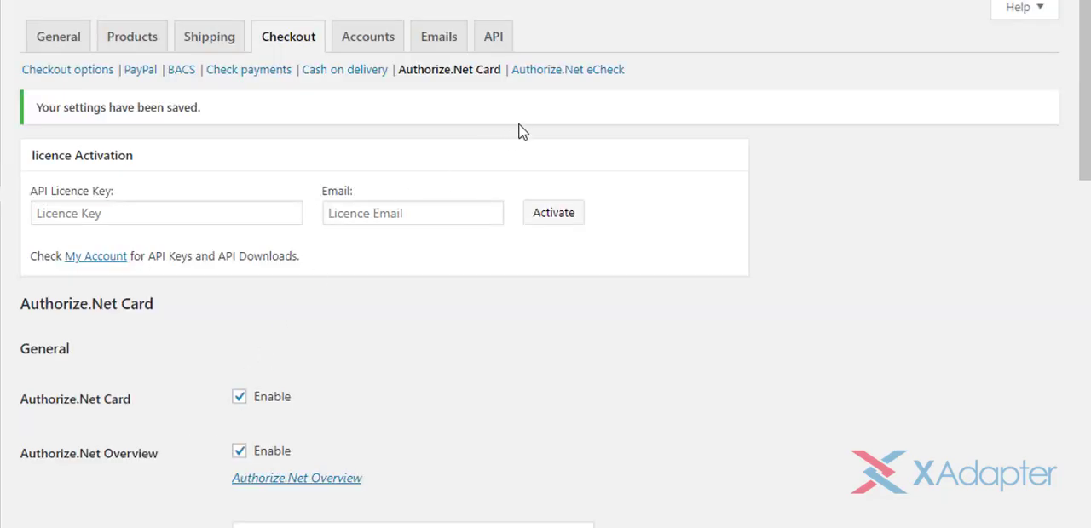
# Switch to the Authorize.Net eCheck settings and enable the eCheck payment method
pyautogui.click(574, 80)
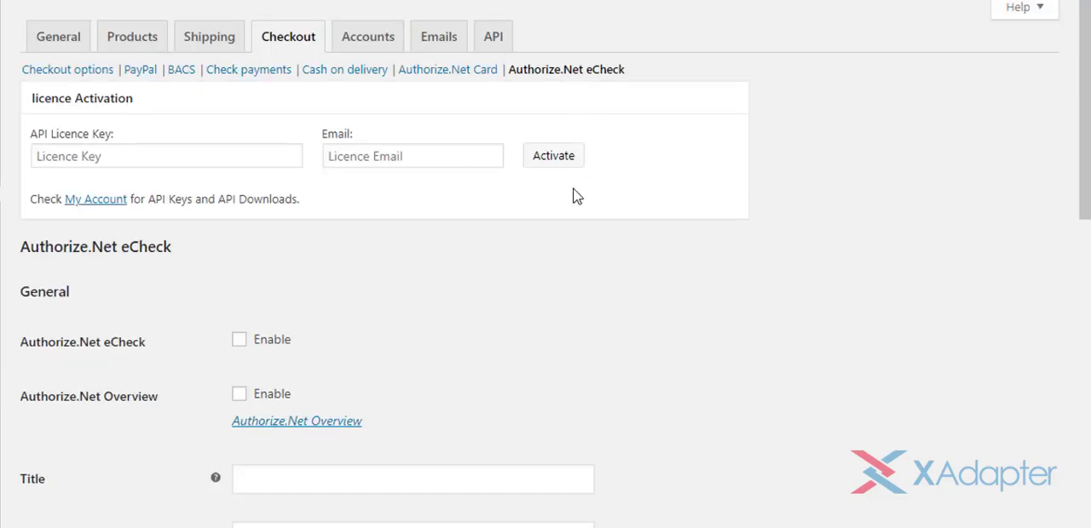
pyautogui.scroll(-2, 545, 312)
pyautogui.scroll(-2, 546, 312)
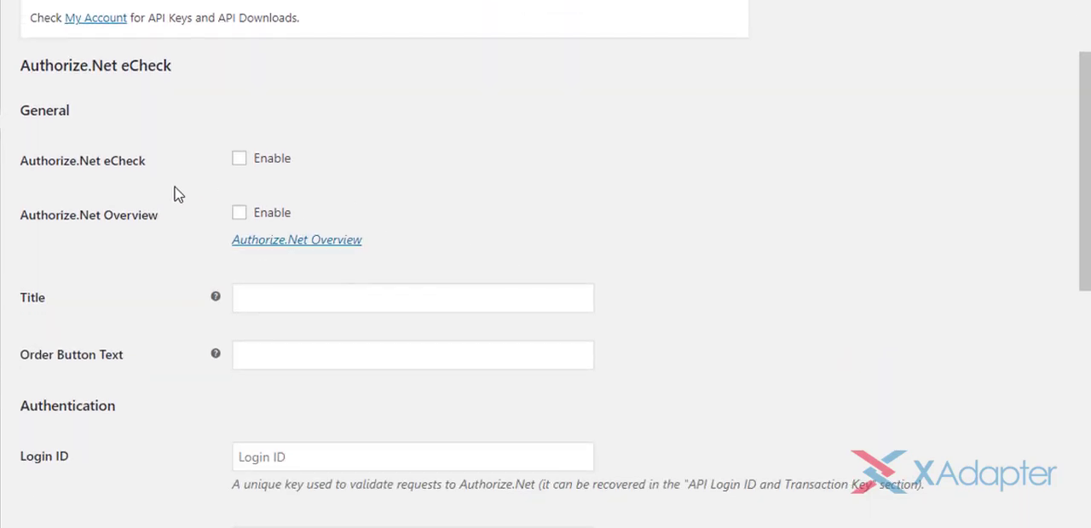
pyautogui.click(242, 166)
# Set the eCheck allowed account types to Checking, Business Checking and Savings
pyautogui.scroll(-4, 132, 345)
pyautogui.scroll(-4, 163, 333)
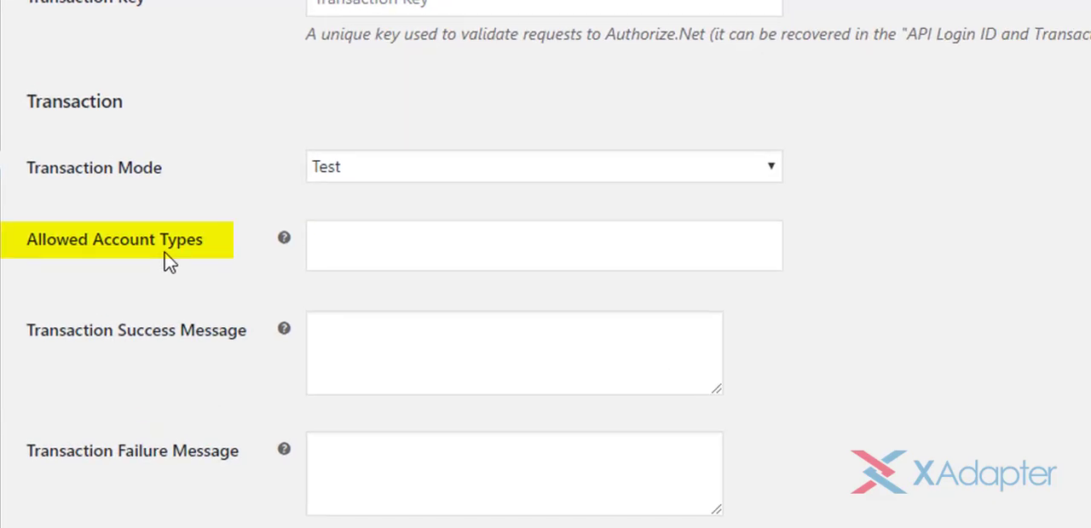
pyautogui.click(700, 234)
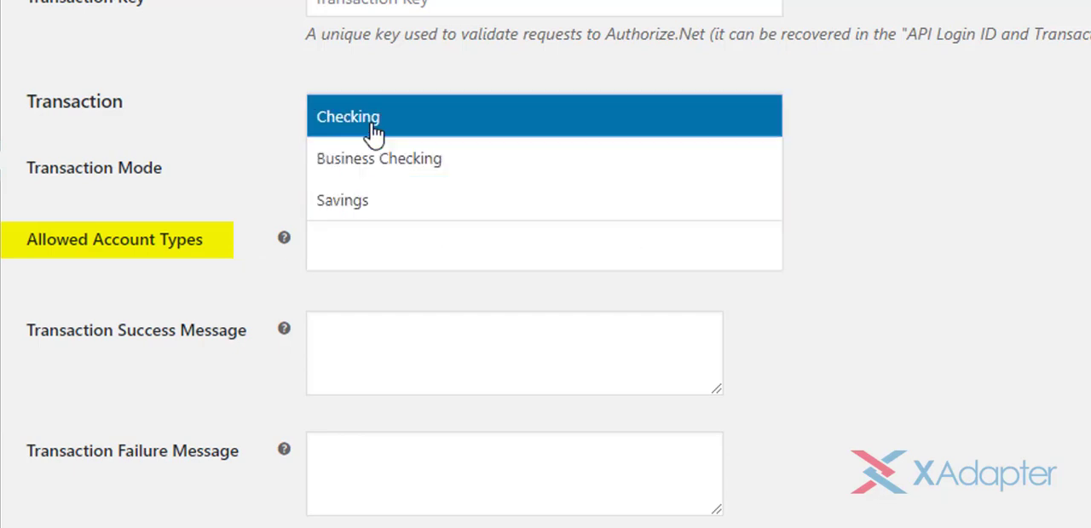
pyautogui.click(367, 130)
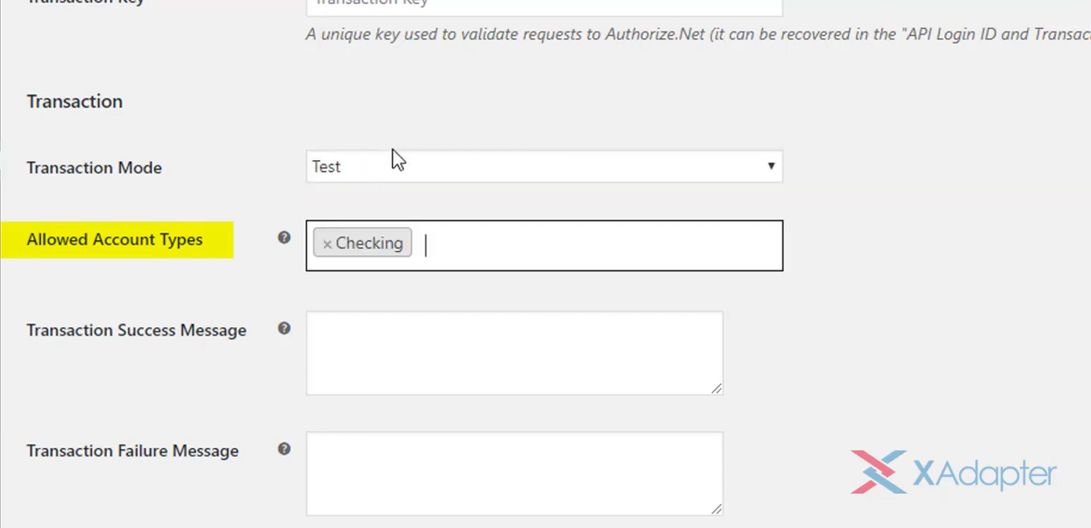
pyautogui.click(483, 243)
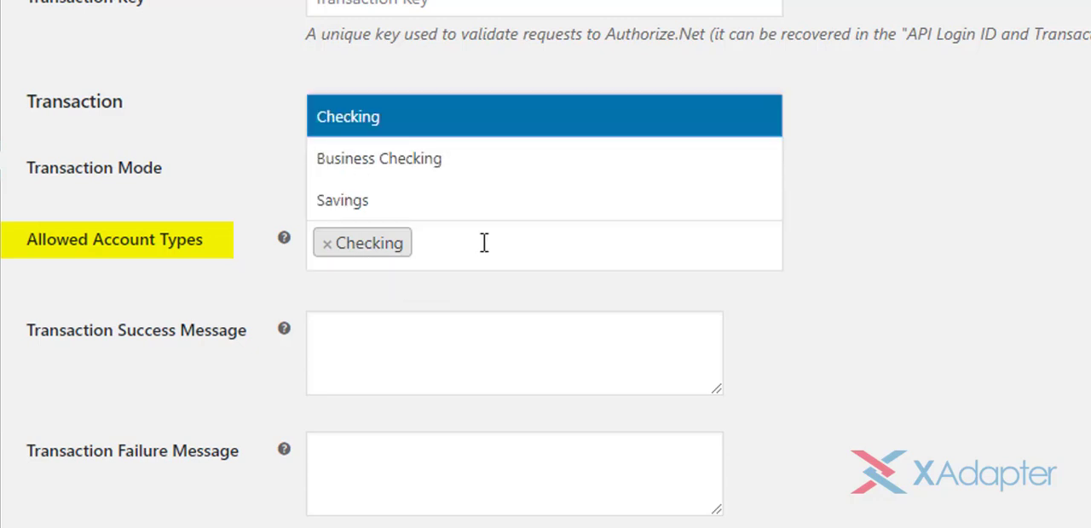
pyautogui.click(418, 167)
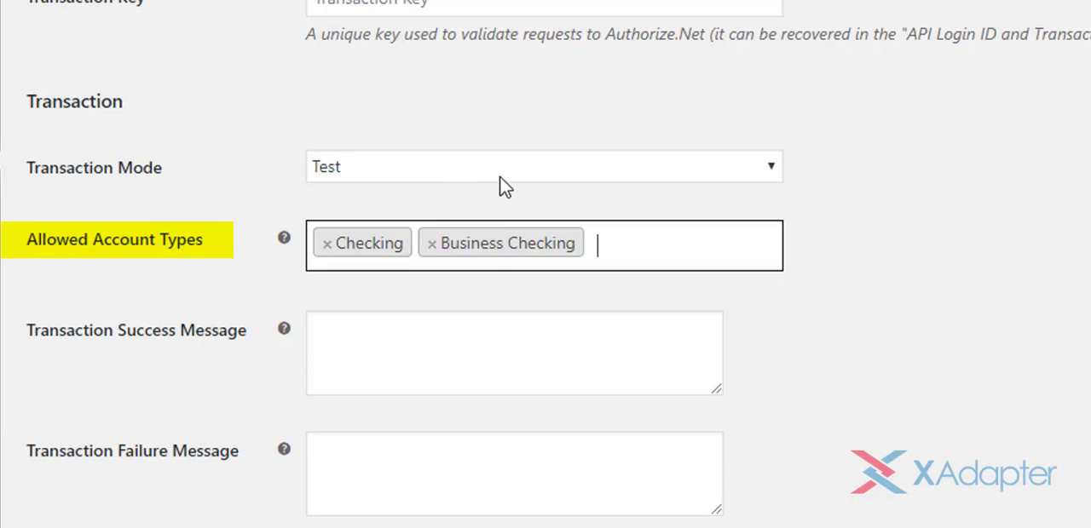
pyautogui.click(646, 241)
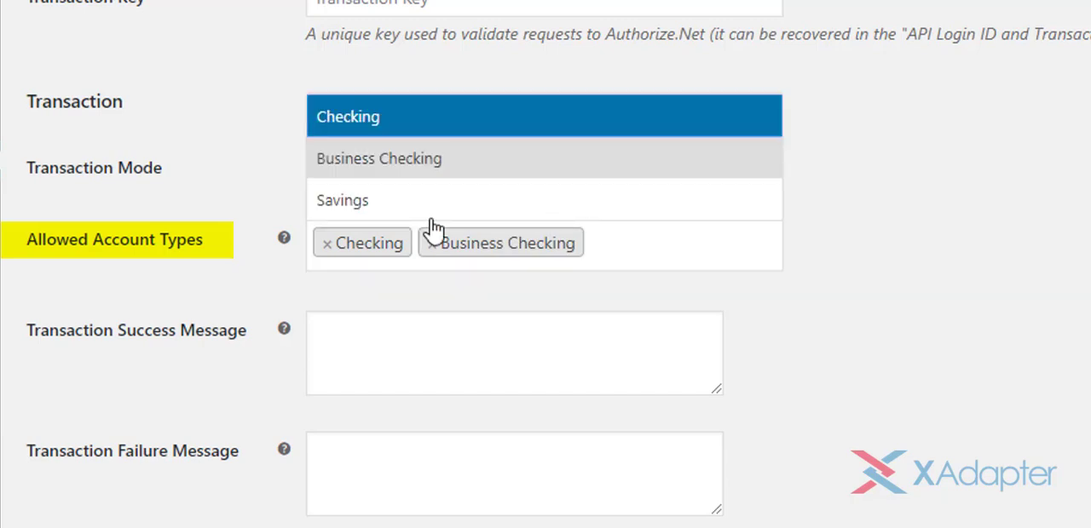
pyautogui.click(367, 209)
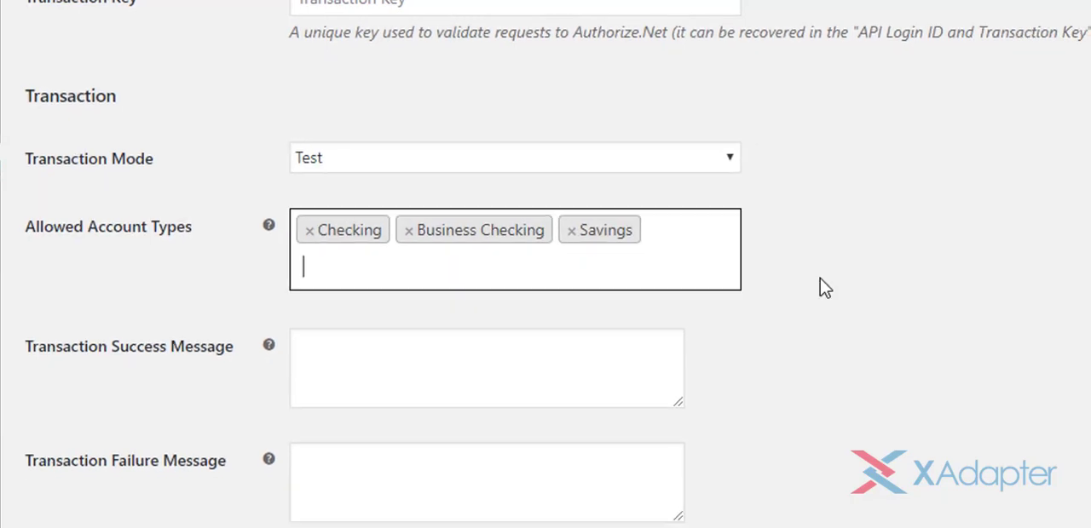
pyautogui.scroll(-2, 521, 307)
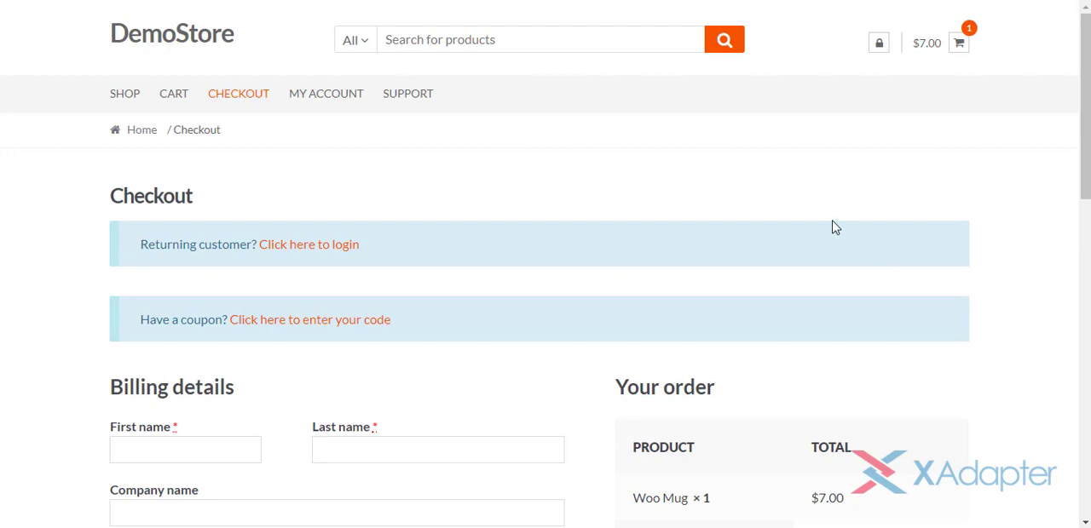
# On the store checkout page, choose Authorize.net Card as the payment method and inspect its card entry fields
pyautogui.scroll(-7, 835, 229)
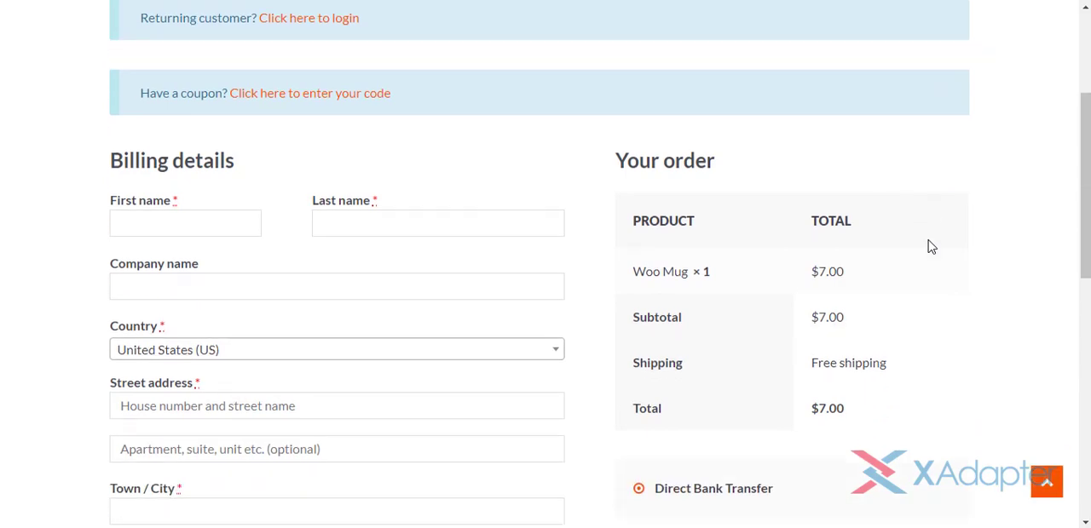
pyautogui.scroll(-5, 929, 246)
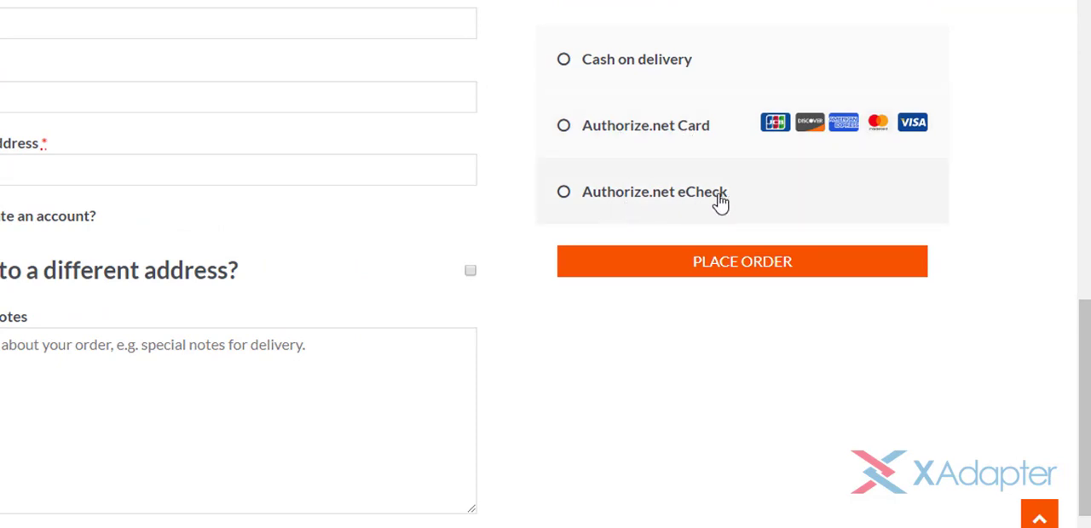
pyautogui.click(686, 138)
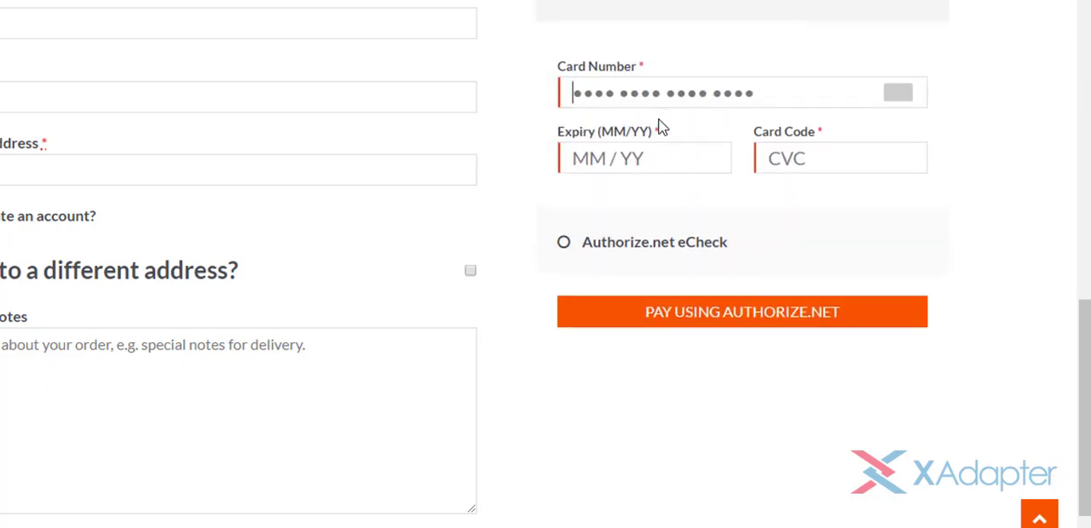
pyautogui.click(657, 155)
pyautogui.click(848, 159)
# Choose Authorize.net eCheck as the checkout payment method with Checking as the account type
pyautogui.click(692, 247)
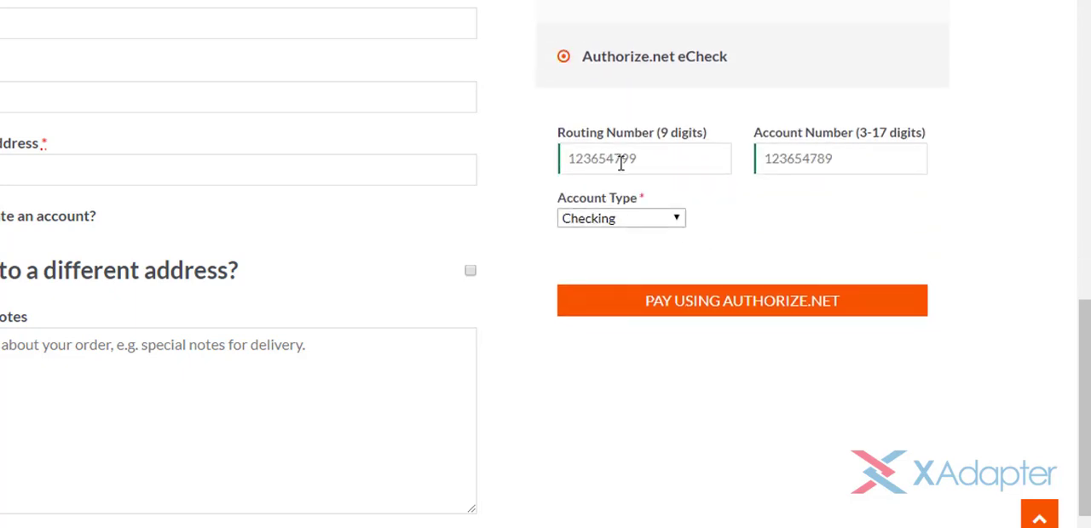
pyautogui.click(790, 162)
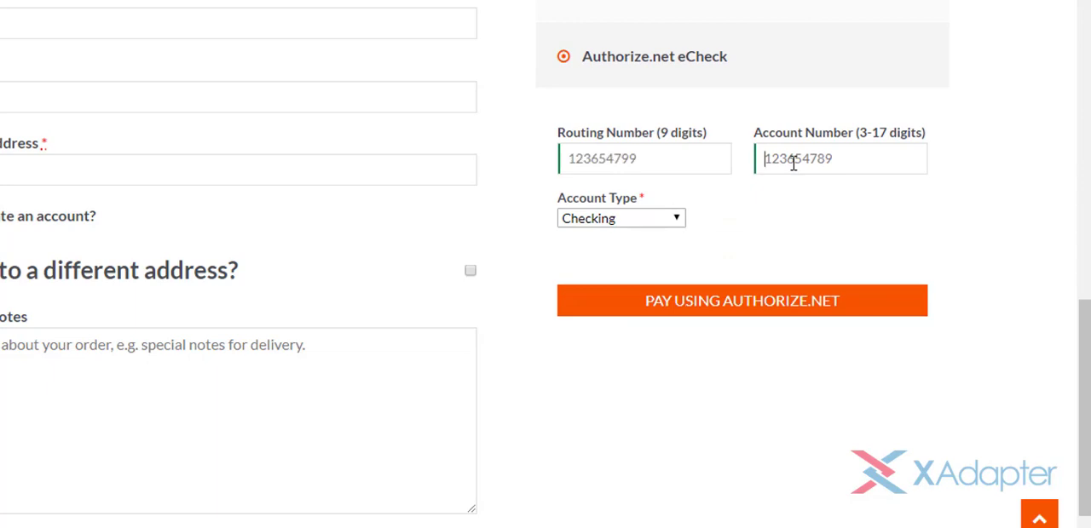
pyautogui.click(660, 220)
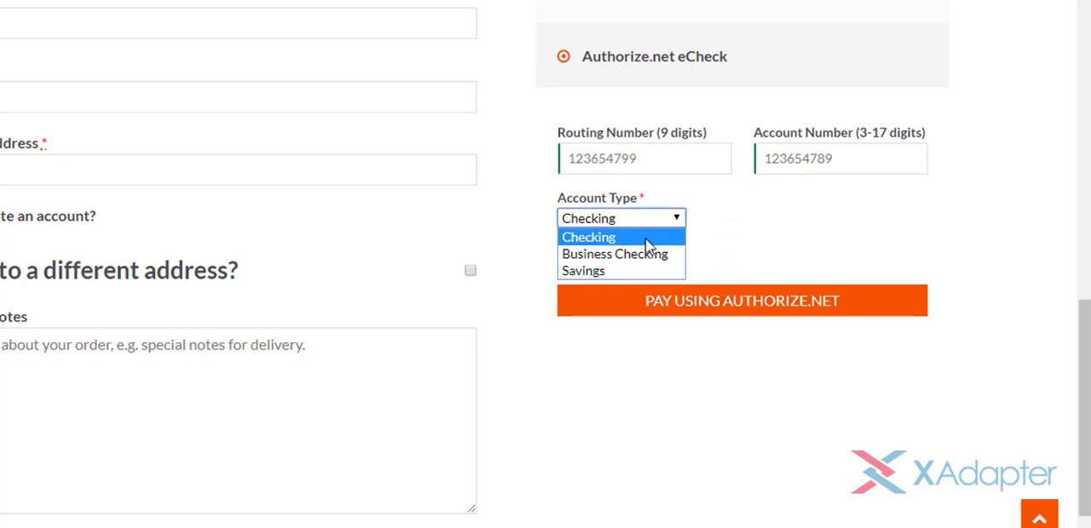
pyautogui.click(647, 239)
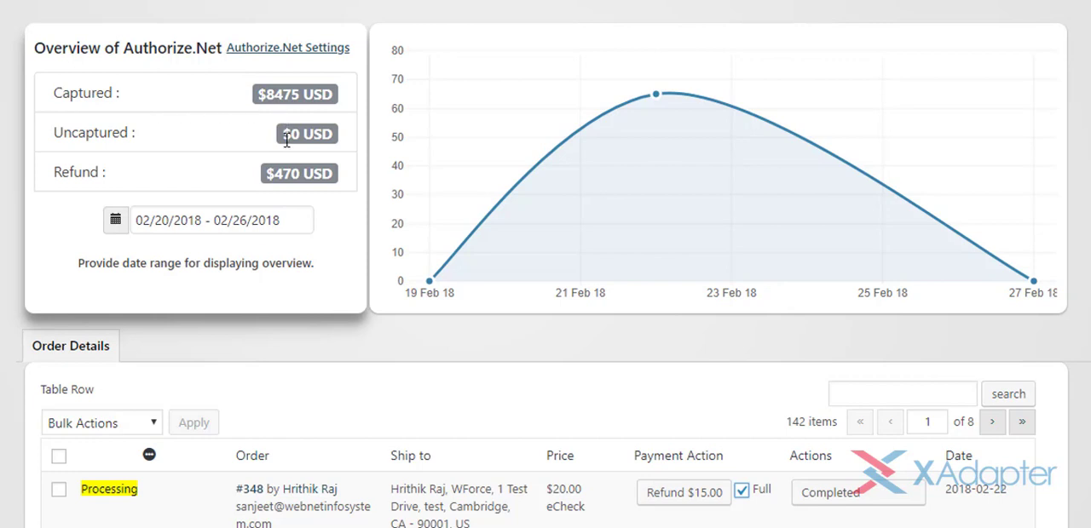
# Examine the Authorize.Net overview's date range presets and the payment methods listed for orders in the order details
pyautogui.click(289, 220)
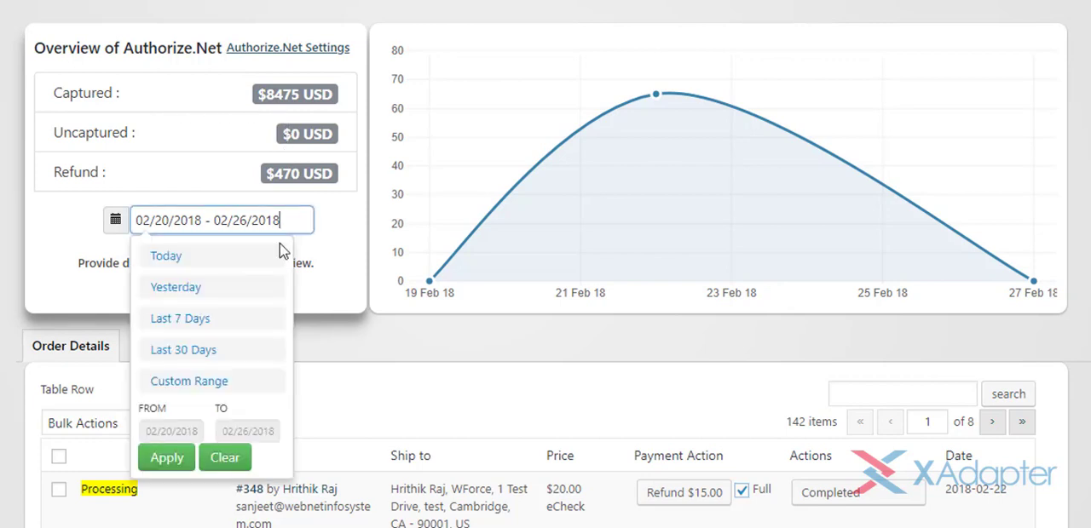
pyautogui.click(384, 338)
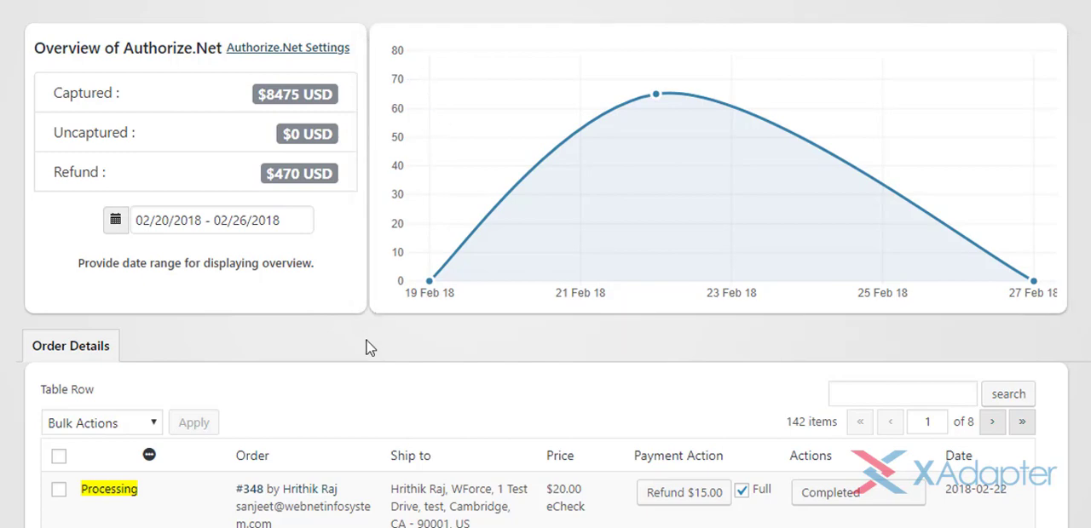
pyautogui.scroll(-4, 368, 347)
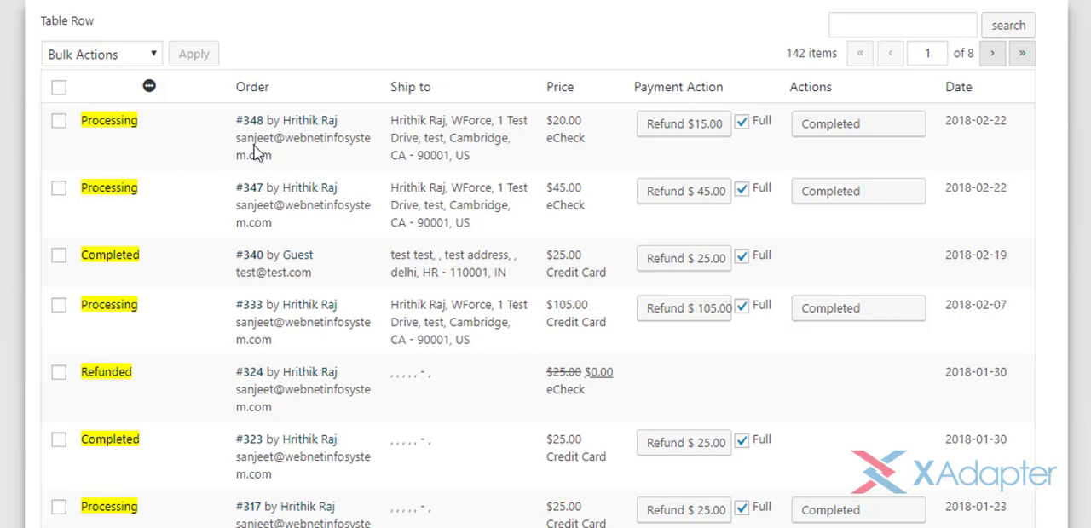
pyautogui.moveTo(552, 136); pyautogui.dragTo(582, 136)
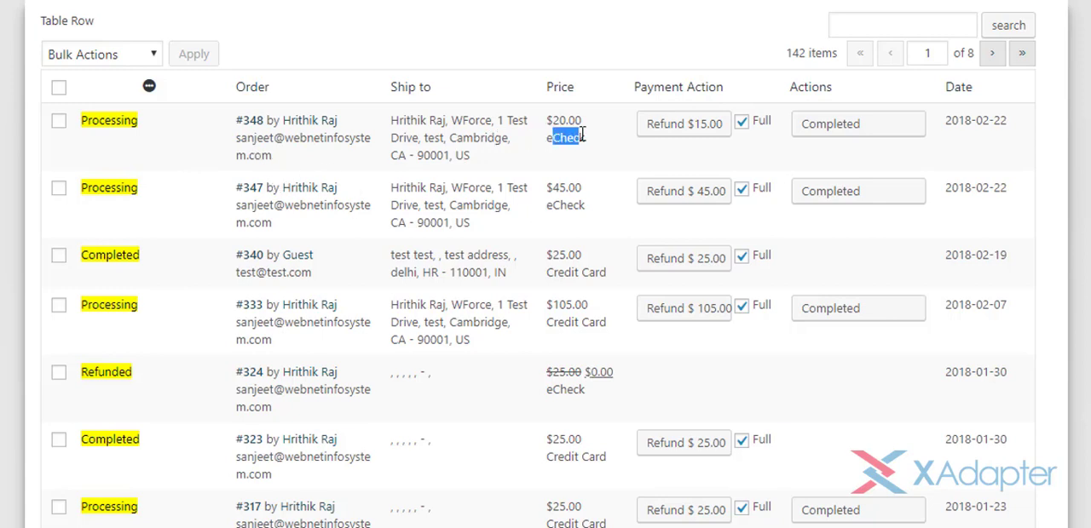
pyautogui.moveTo(546, 272); pyautogui.dragTo(612, 271)
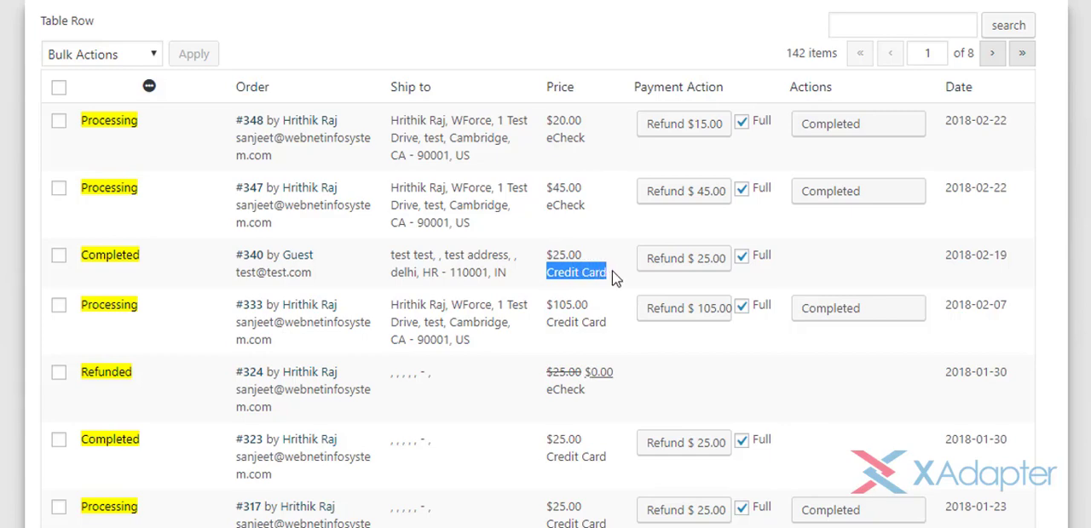
pyautogui.moveTo(537, 215); pyautogui.dragTo(599, 205)
pyautogui.click(610, 199)
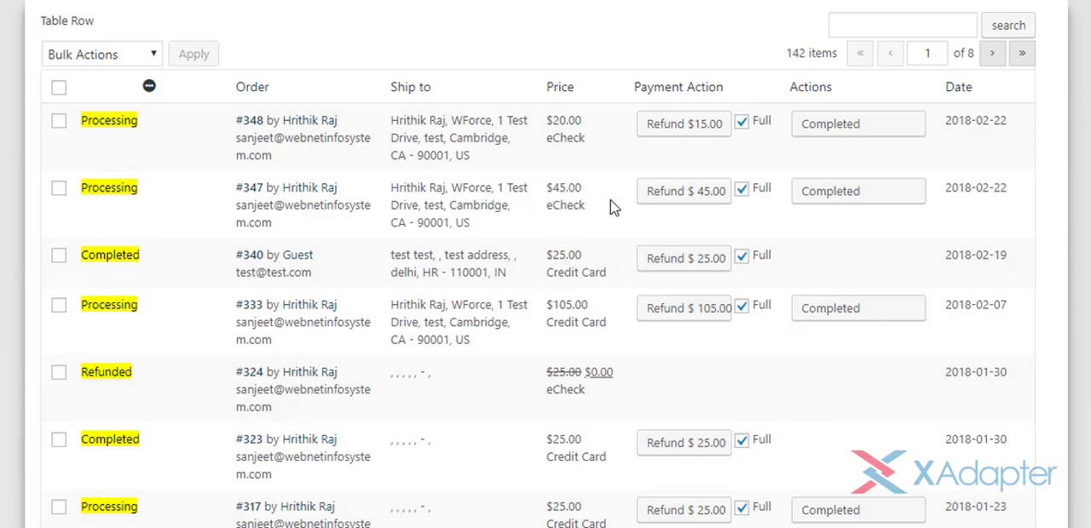
# Dismiss the full refund and issue a partial refund of $10 on the first listed eCheck order
pyautogui.click(685, 129)
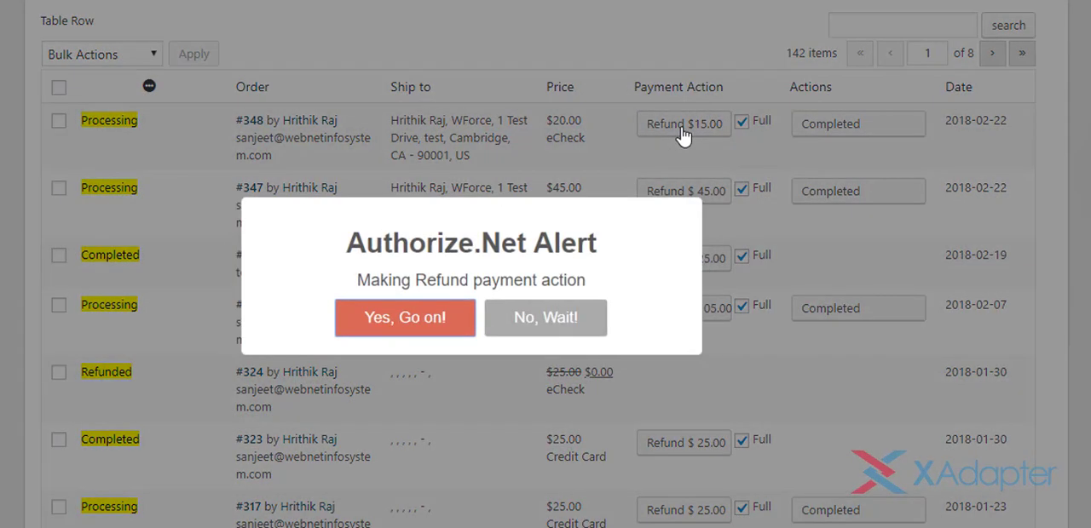
pyautogui.click(558, 317)
pyautogui.click(741, 123)
pyautogui.click(699, 155)
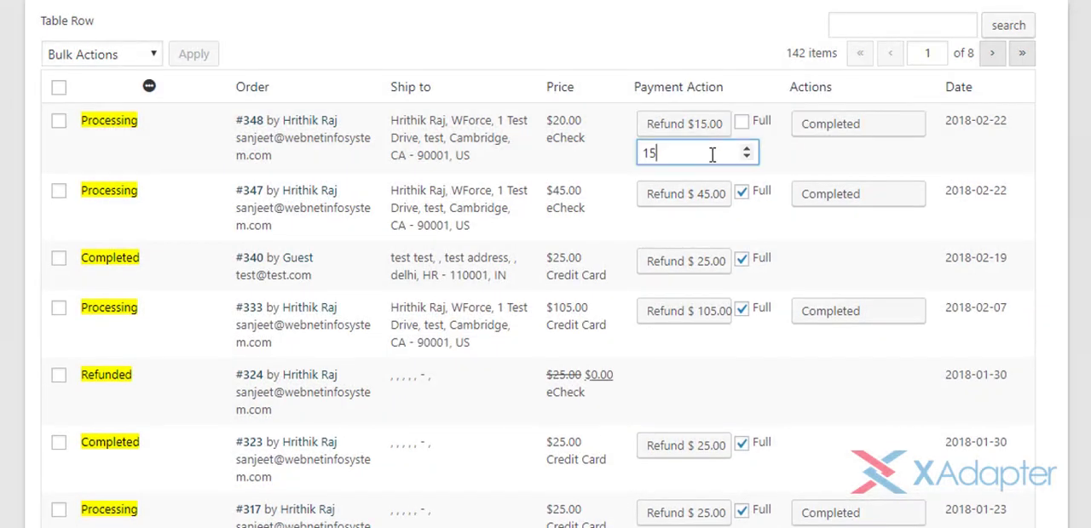
pyautogui.write('10')
pyautogui.click(685, 128)
pyautogui.click(489, 329)
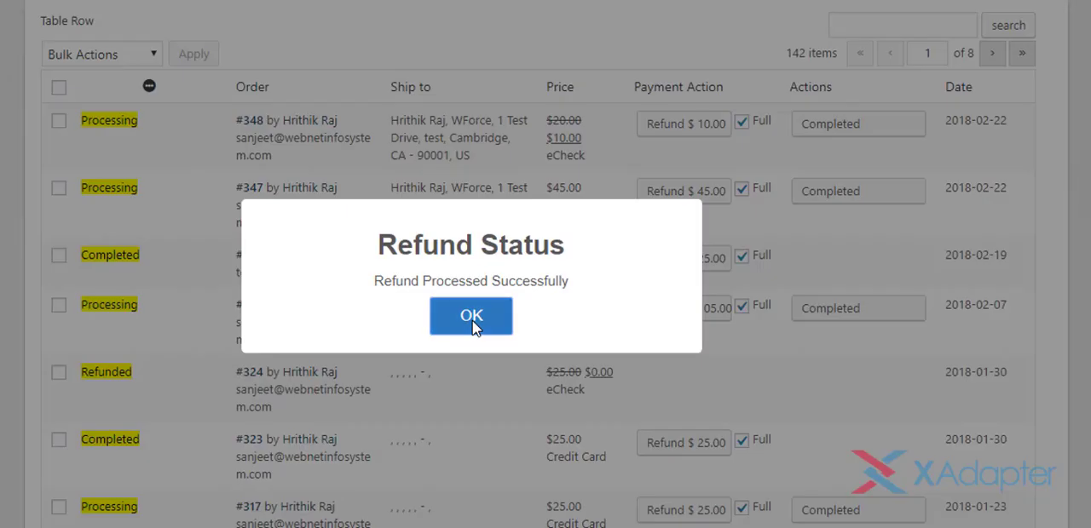
pyautogui.click(472, 320)
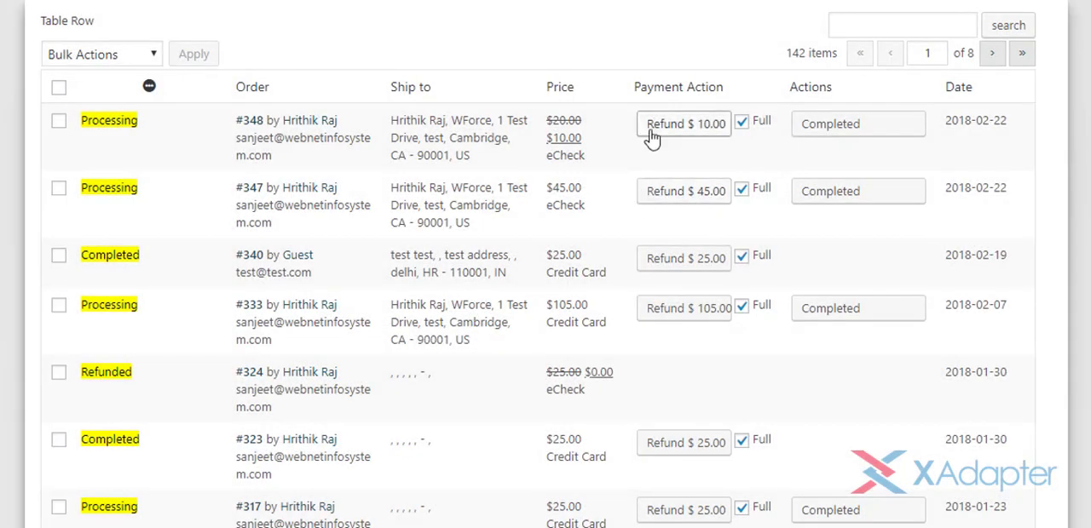
pyautogui.scroll(5, 668, 238)
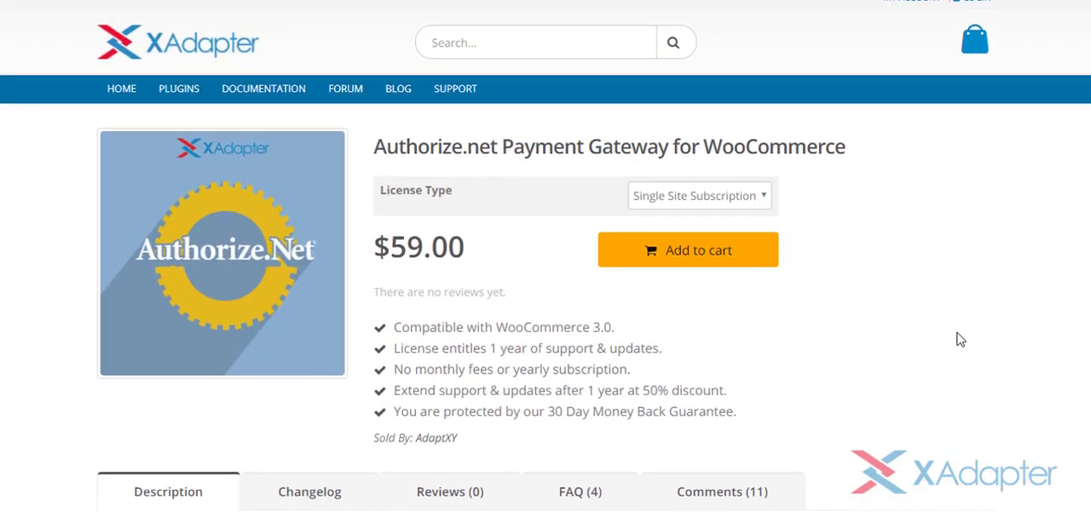
pyautogui.scroll(1, 961, 340)
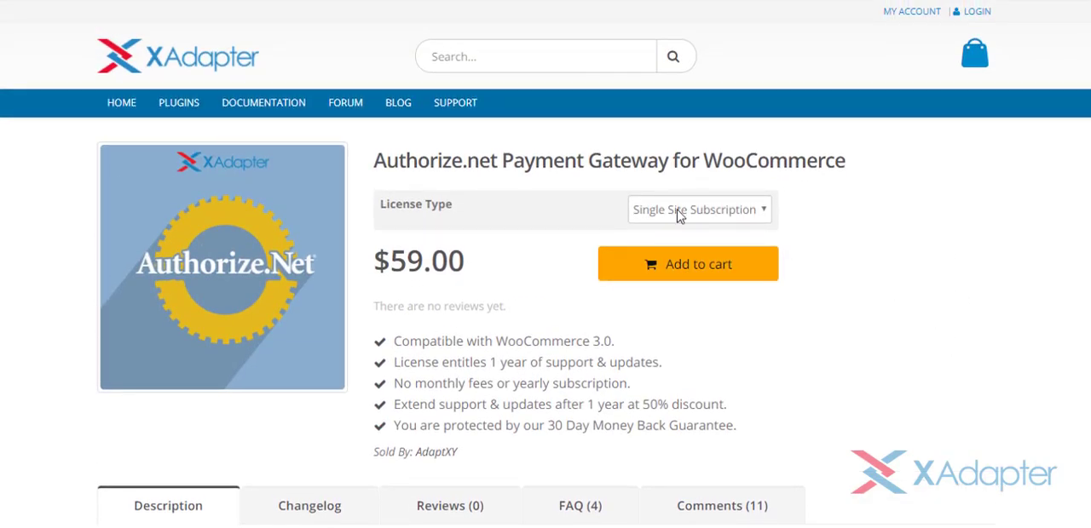
pyautogui.scroll(-10, 911, 231)
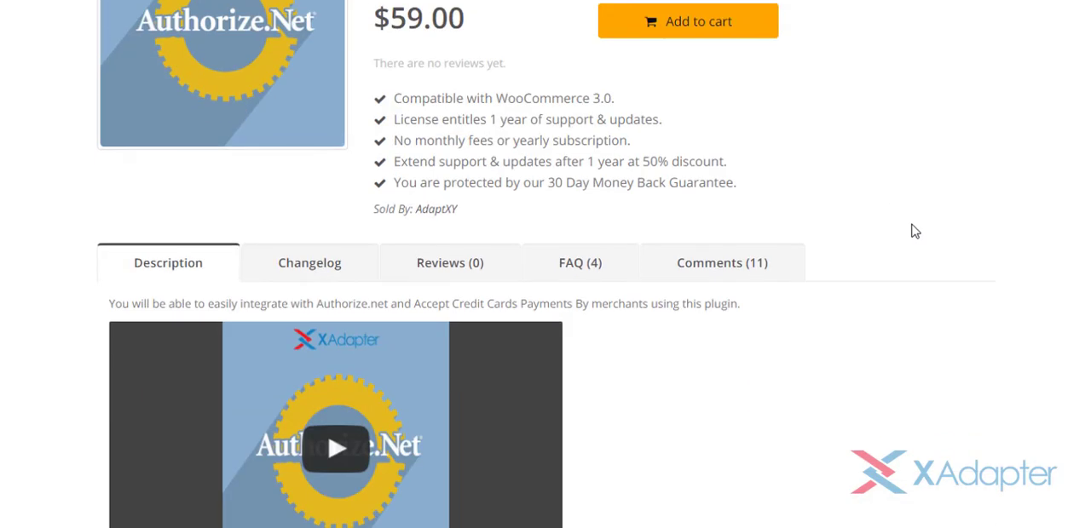